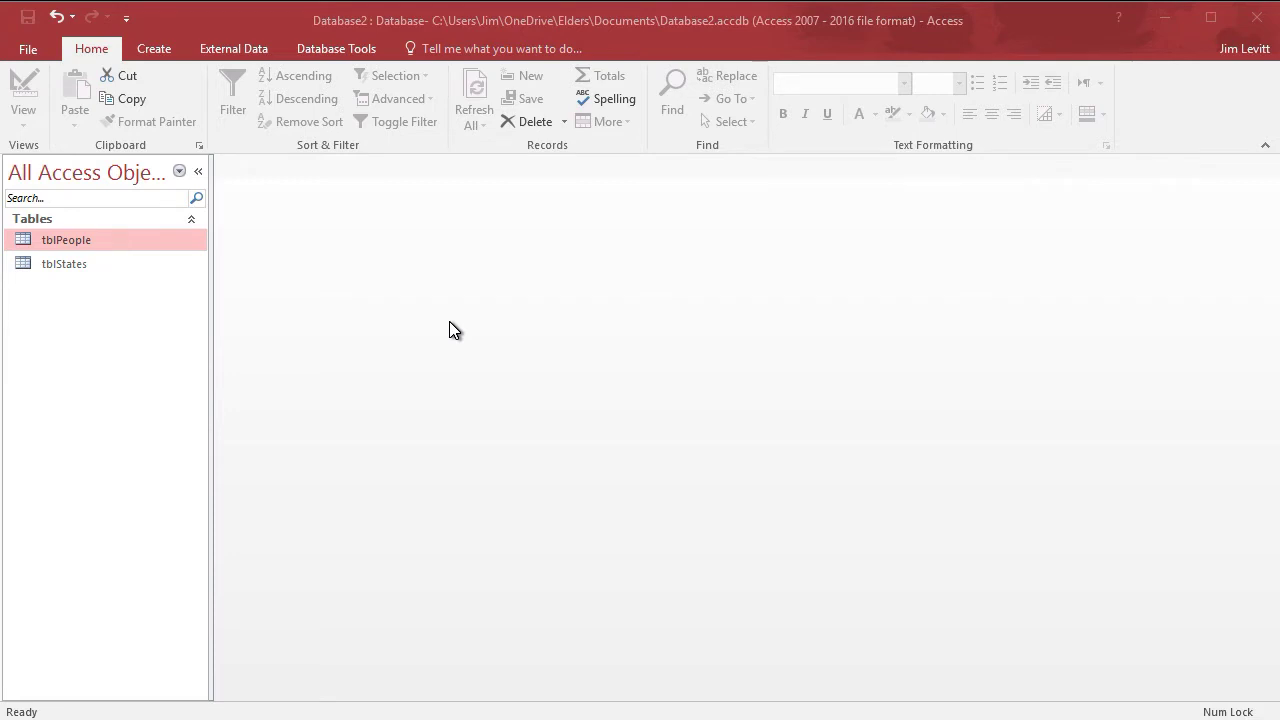
- Open the tblPeople table and switch it to Design View
double_click(96, 240)
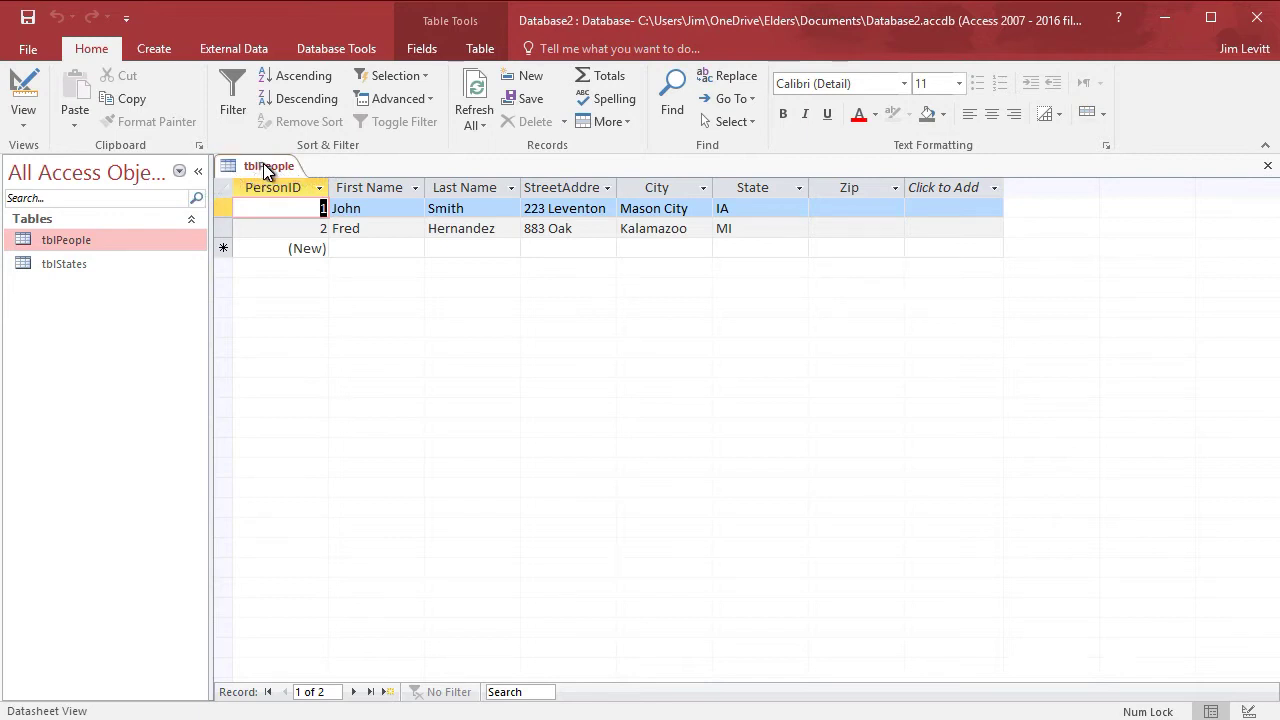
right_click(268, 172)
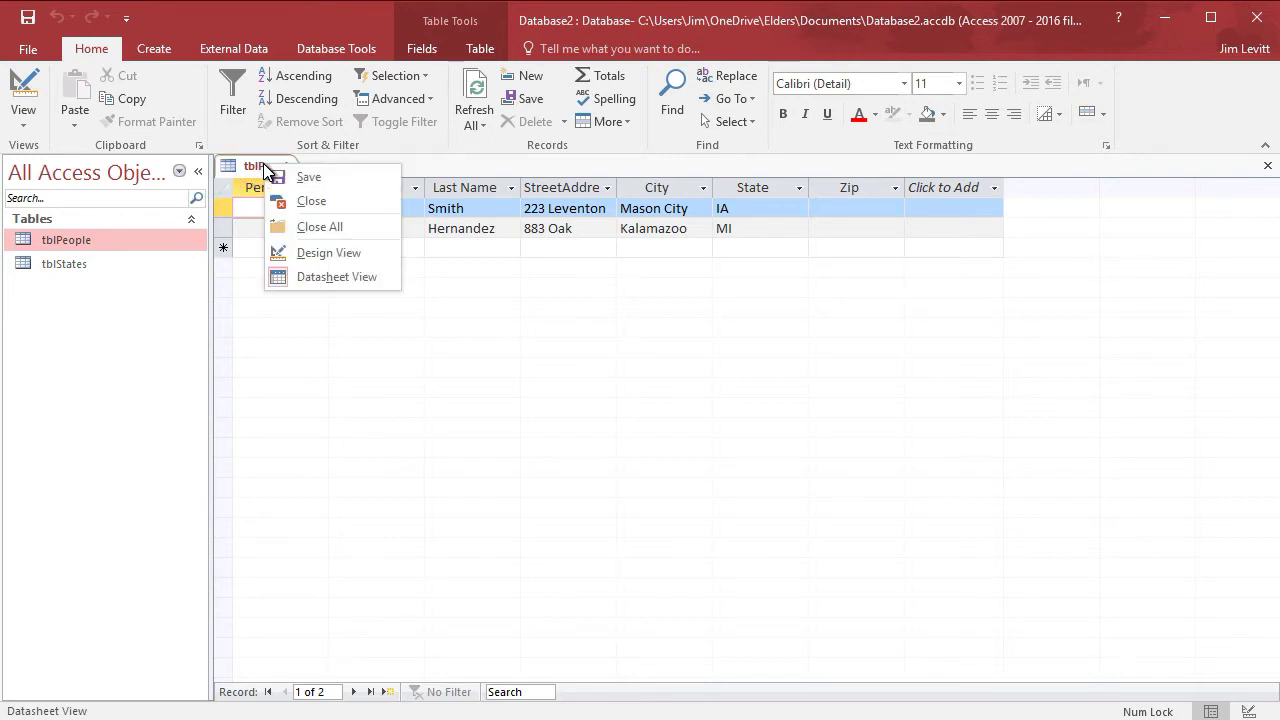
click(339, 254)
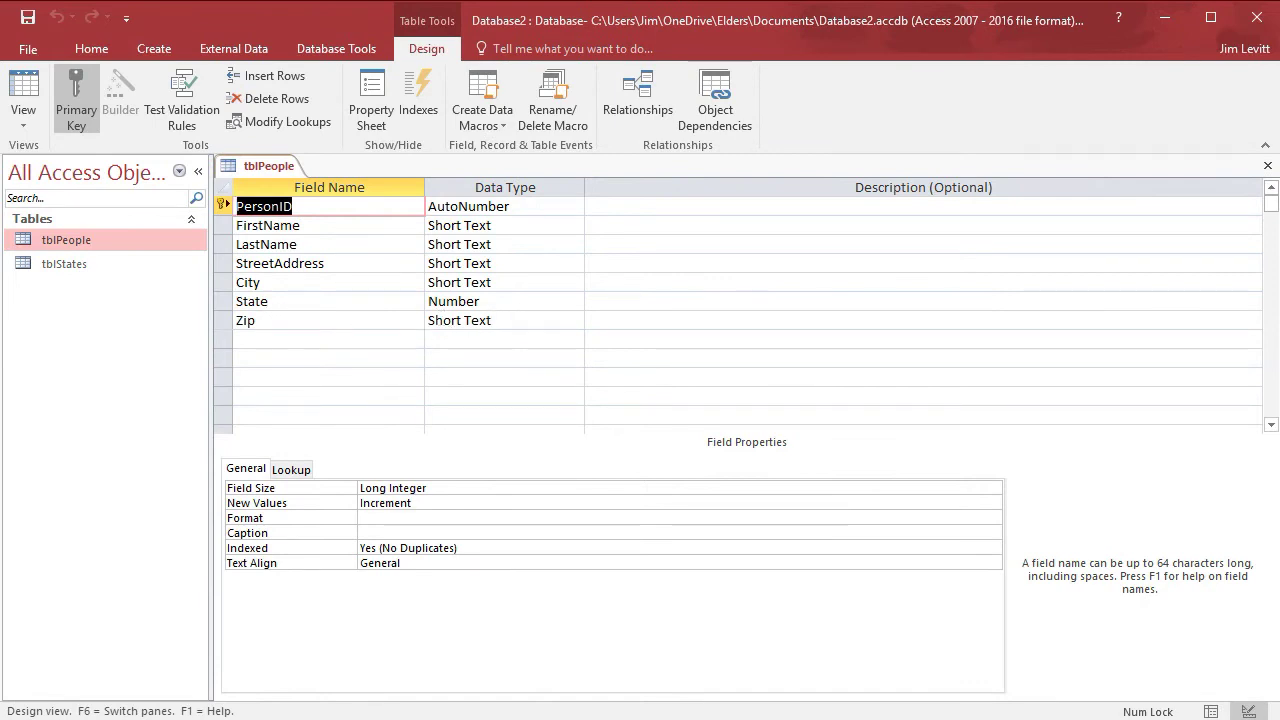
- Change the Zip field's Field Size from 255 to 5
click(500, 320)
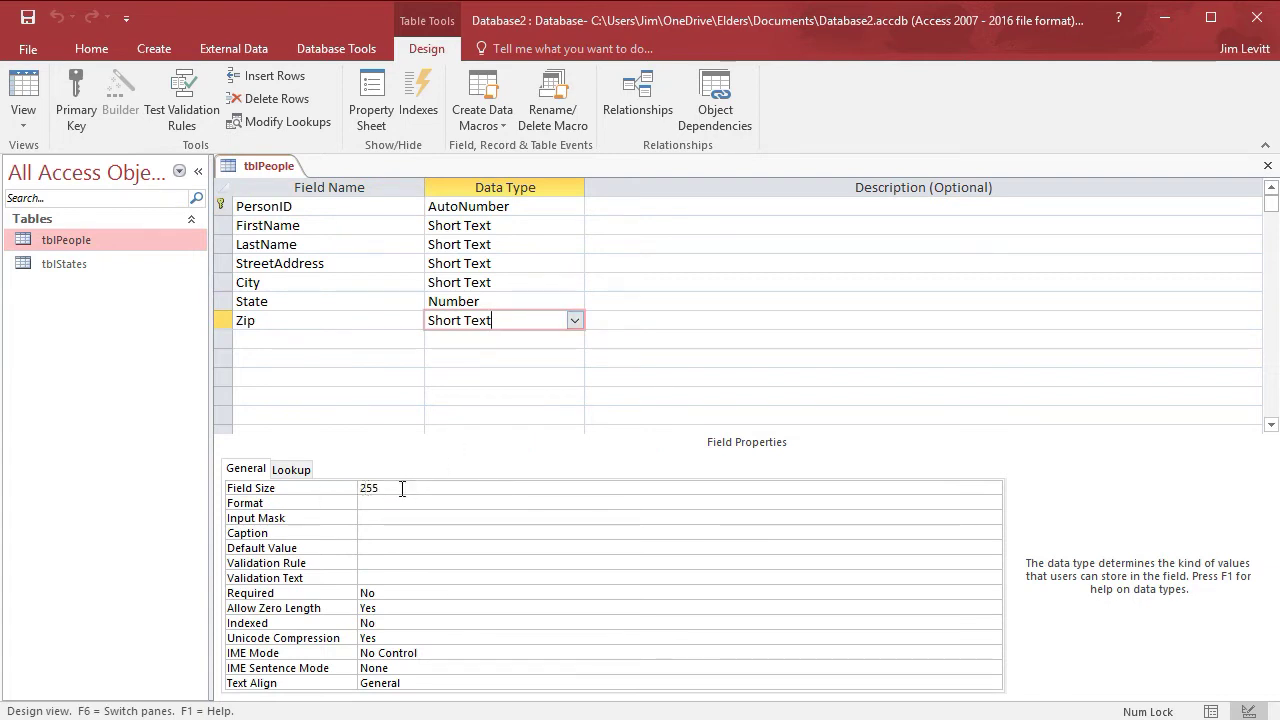
drag(402, 488, 350, 488)
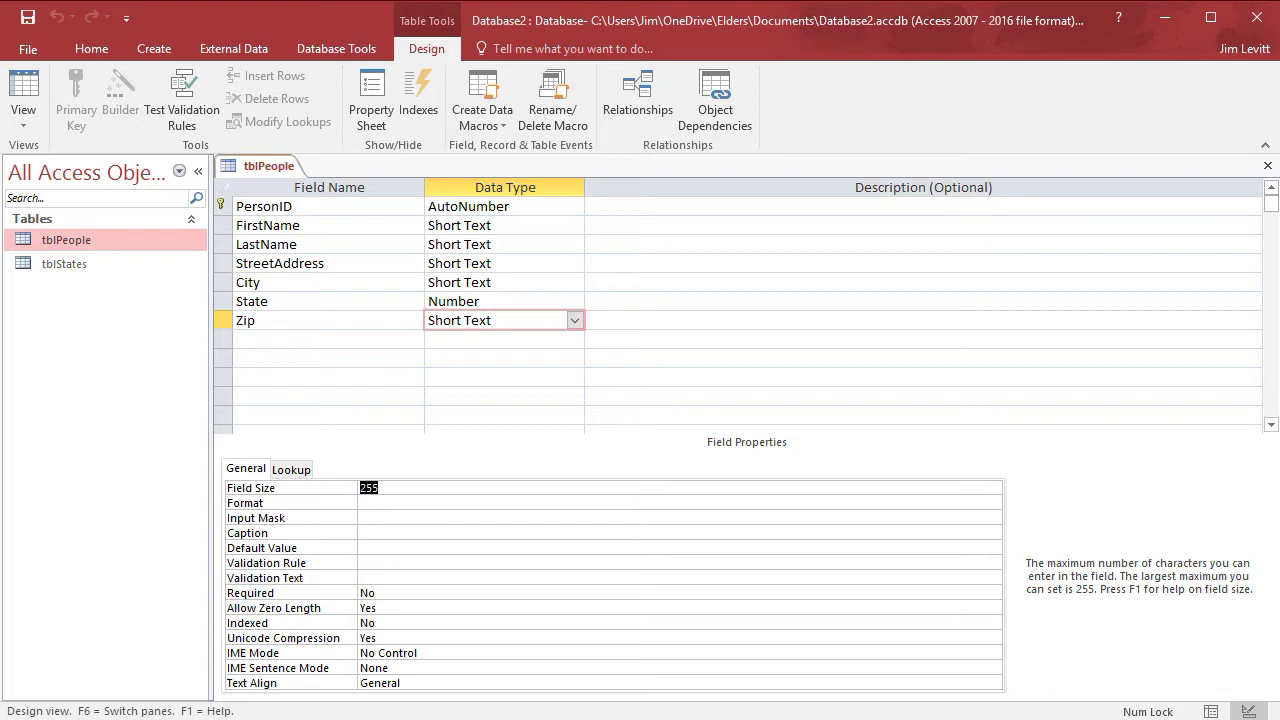
text(5)
key(Return)
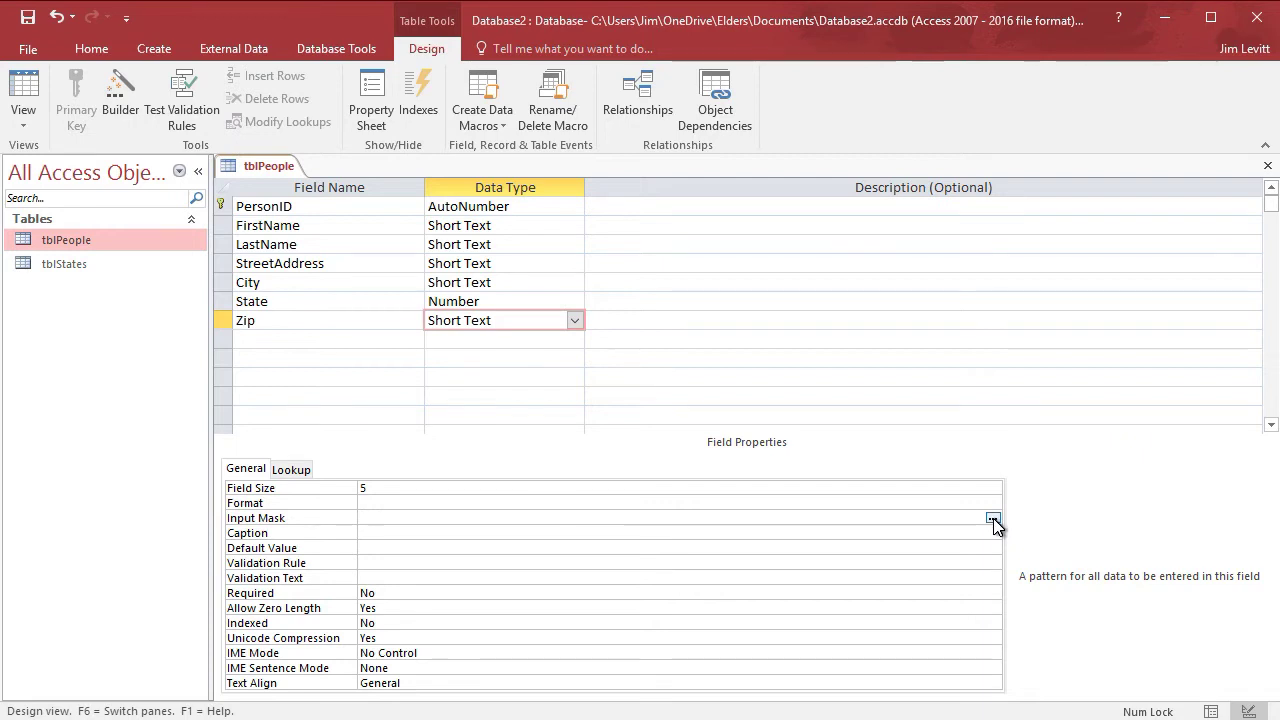
- Launch the Input Mask Wizard for Zip, saving the table and accepting the data-loss warning
click(993, 518)
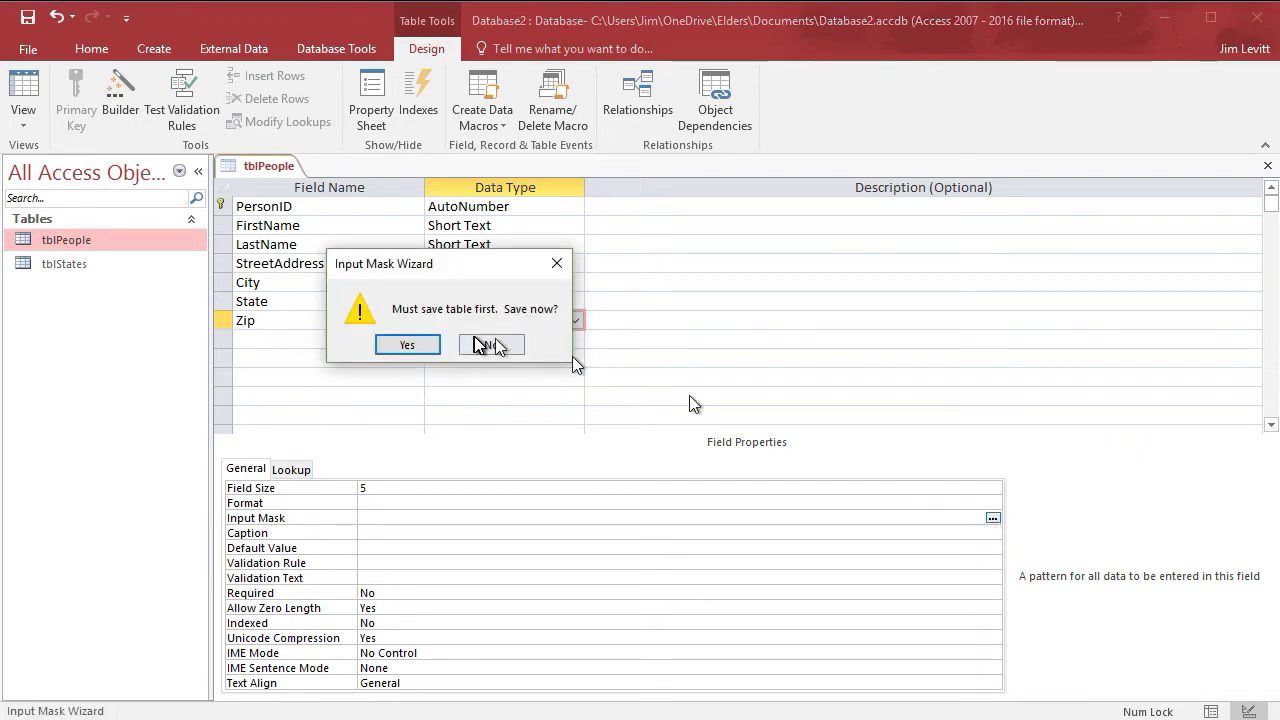
click(407, 345)
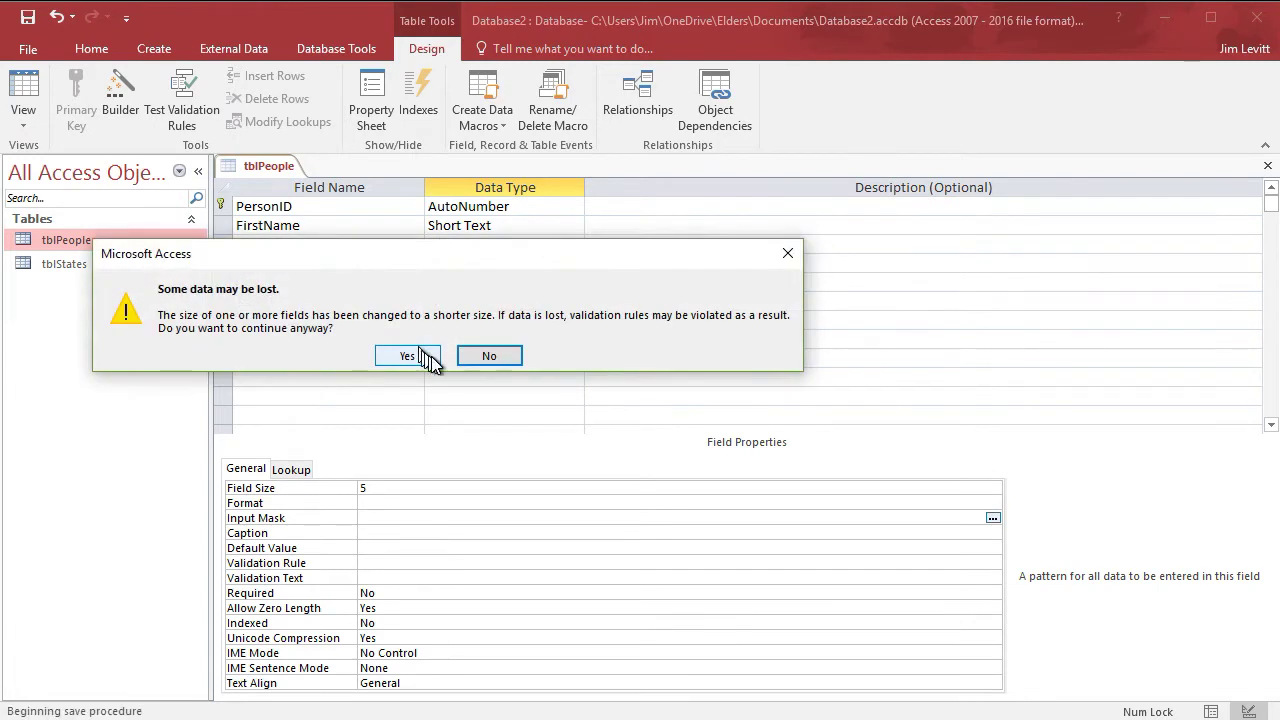
click(423, 355)
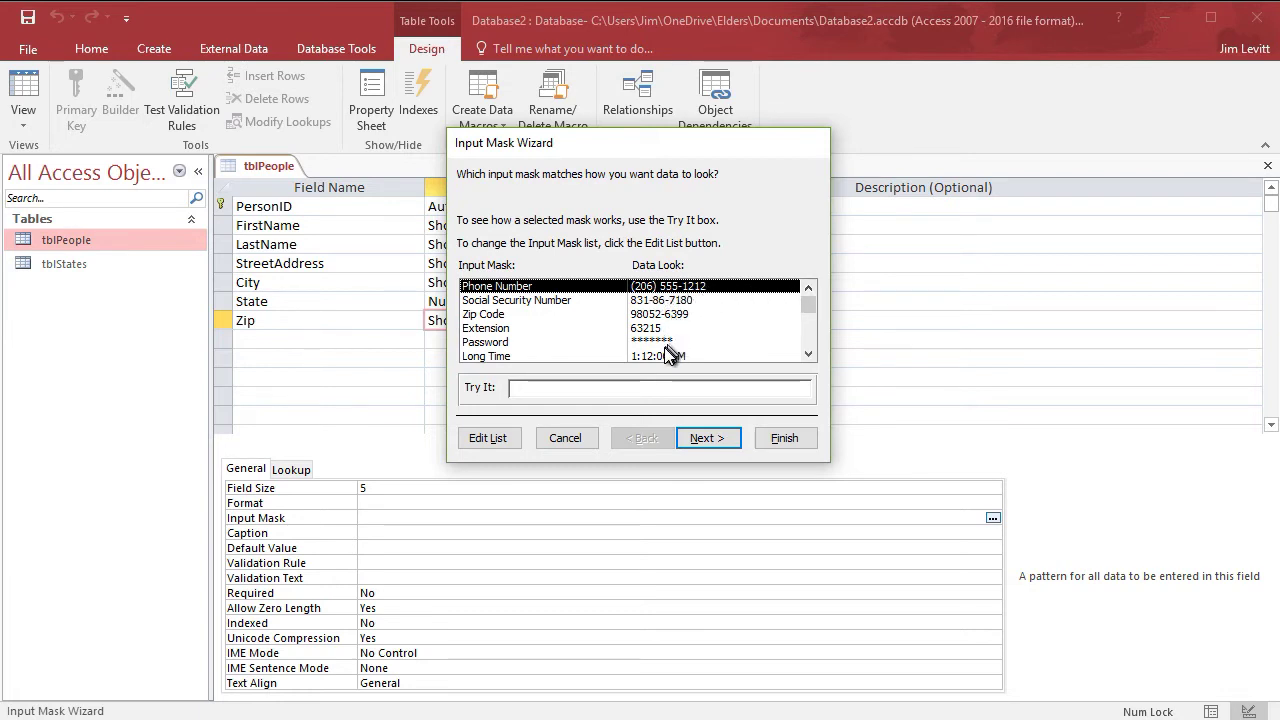
- Select the Extension mask from the wizard's list of input masks
drag(808, 304, 819, 346)
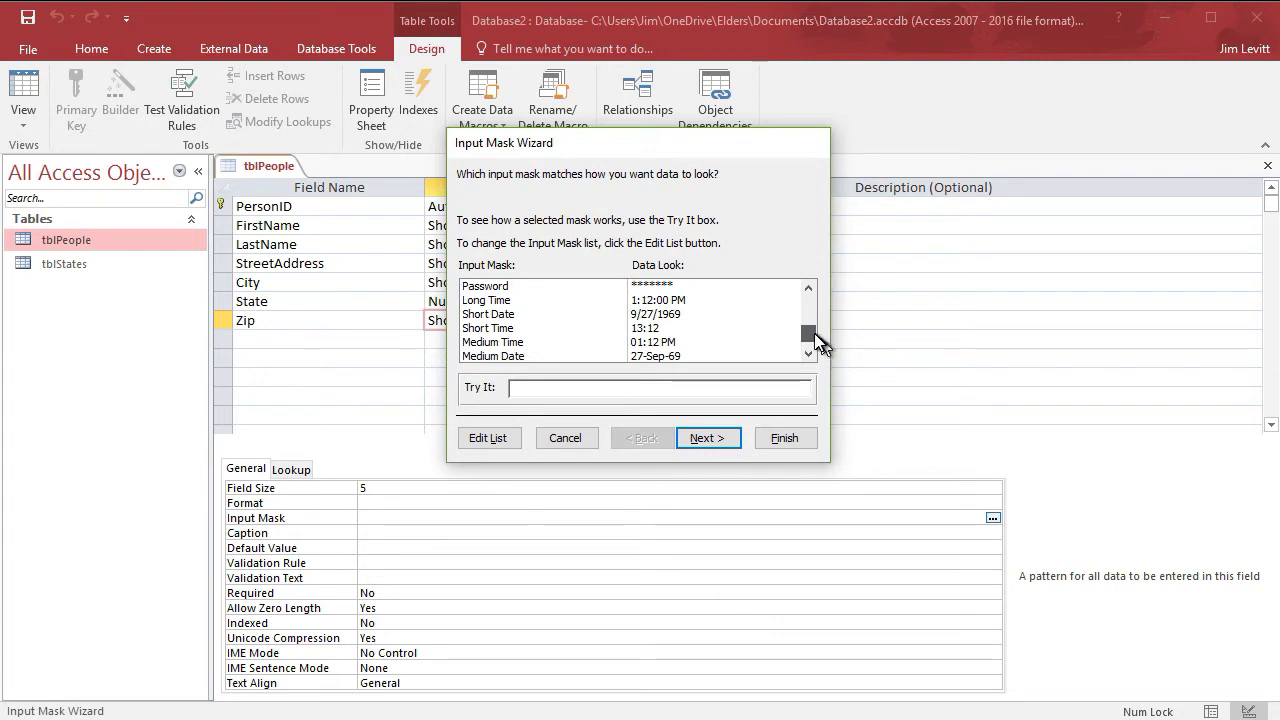
drag(812, 340, 794, 282)
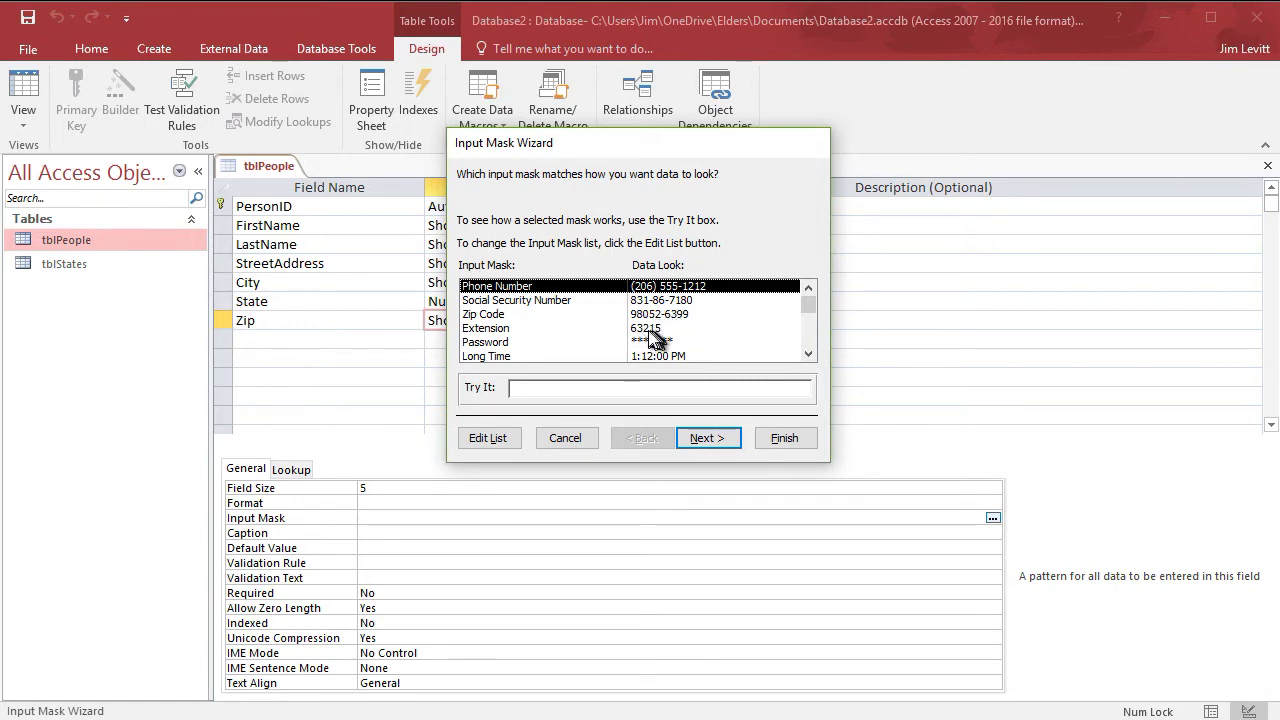
click(495, 332)
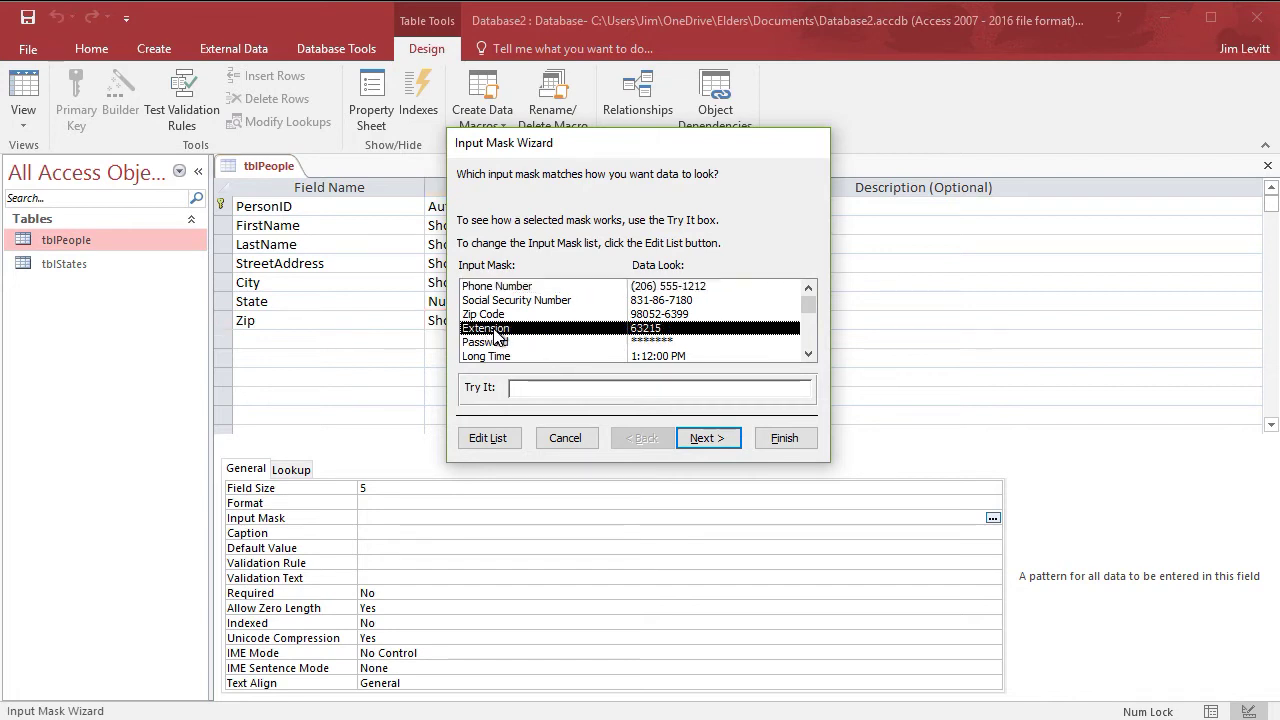
- Test the Extension mask by entering 88888 in the Try It box, then clear it
click(535, 388)
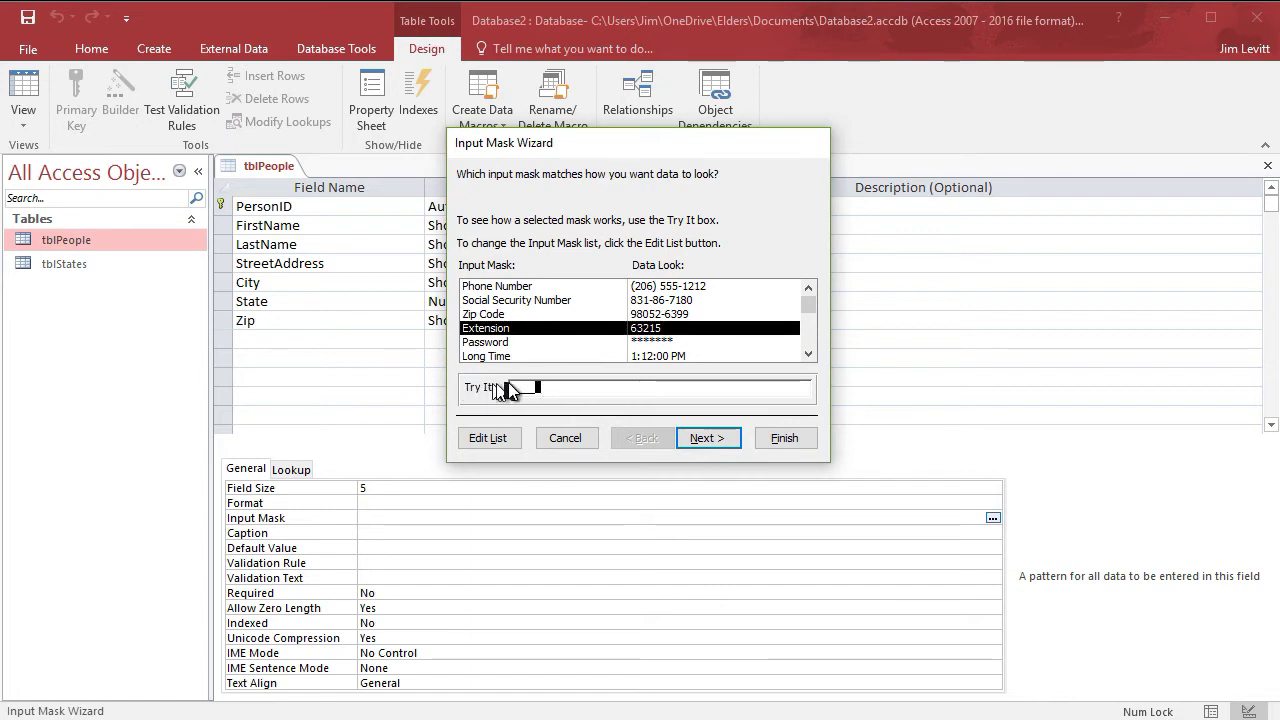
click(512, 388)
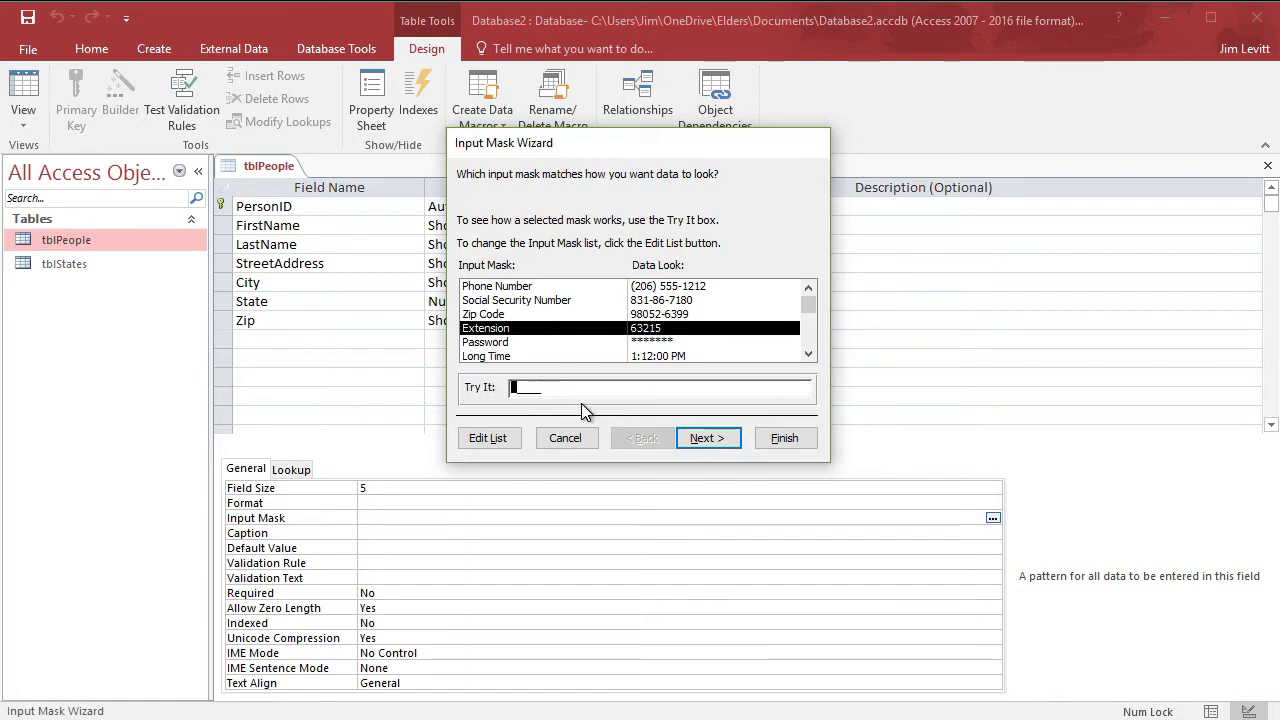
text(88888)
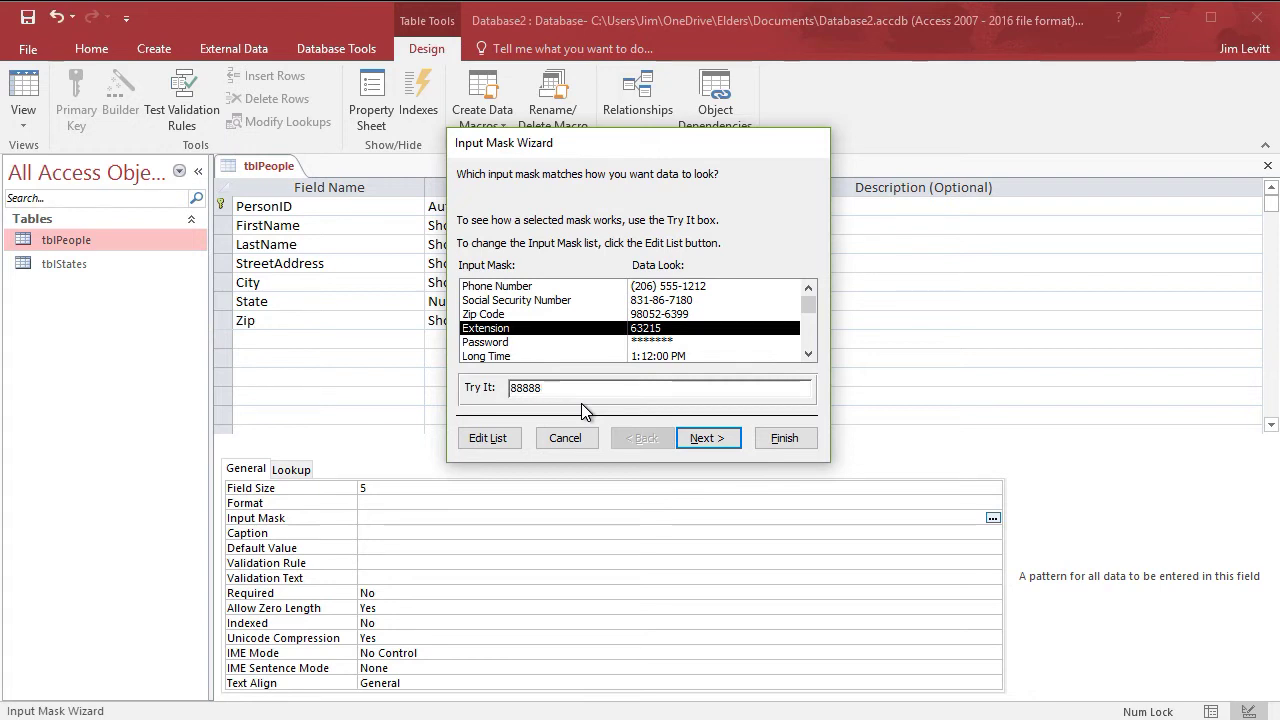
key(BackSpace)
key(BackSpace)
key(BackSpace)
key(BackSpace)
drag(560, 388, 505, 388)
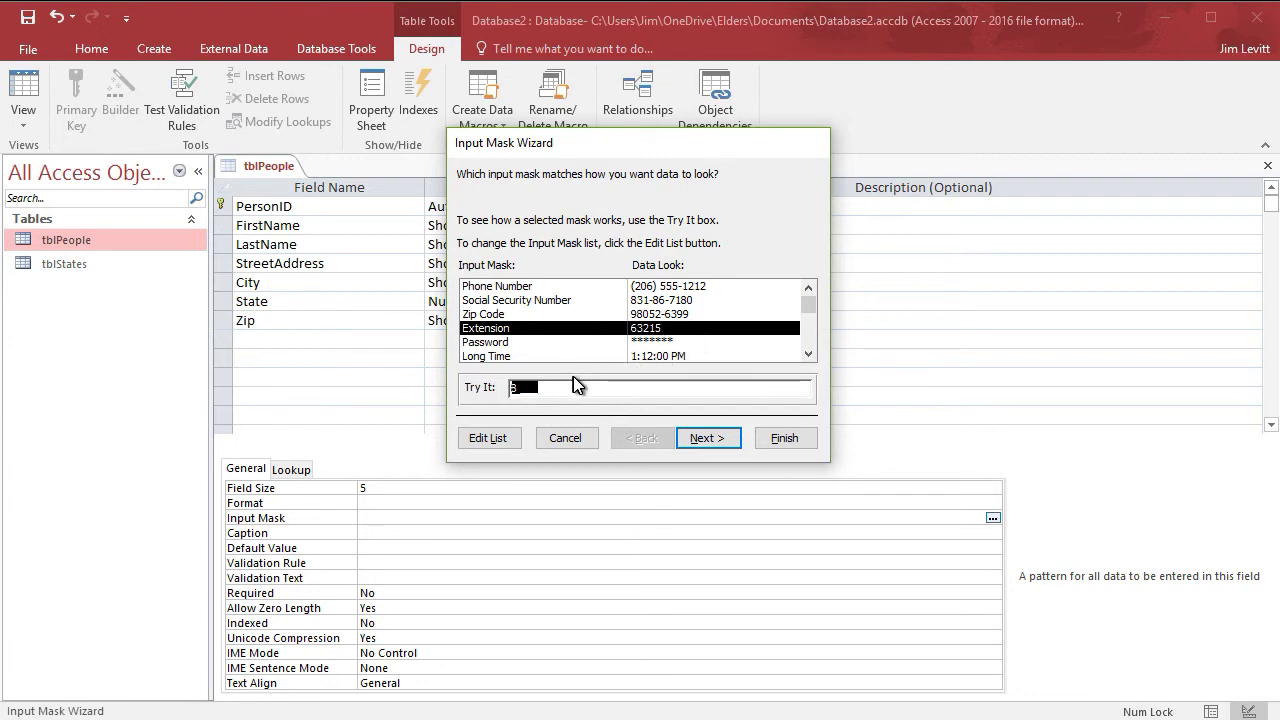
key(BackSpace)
- Keep the underscore placeholder and storage without symbols, then finish the wizard
click(706, 439)
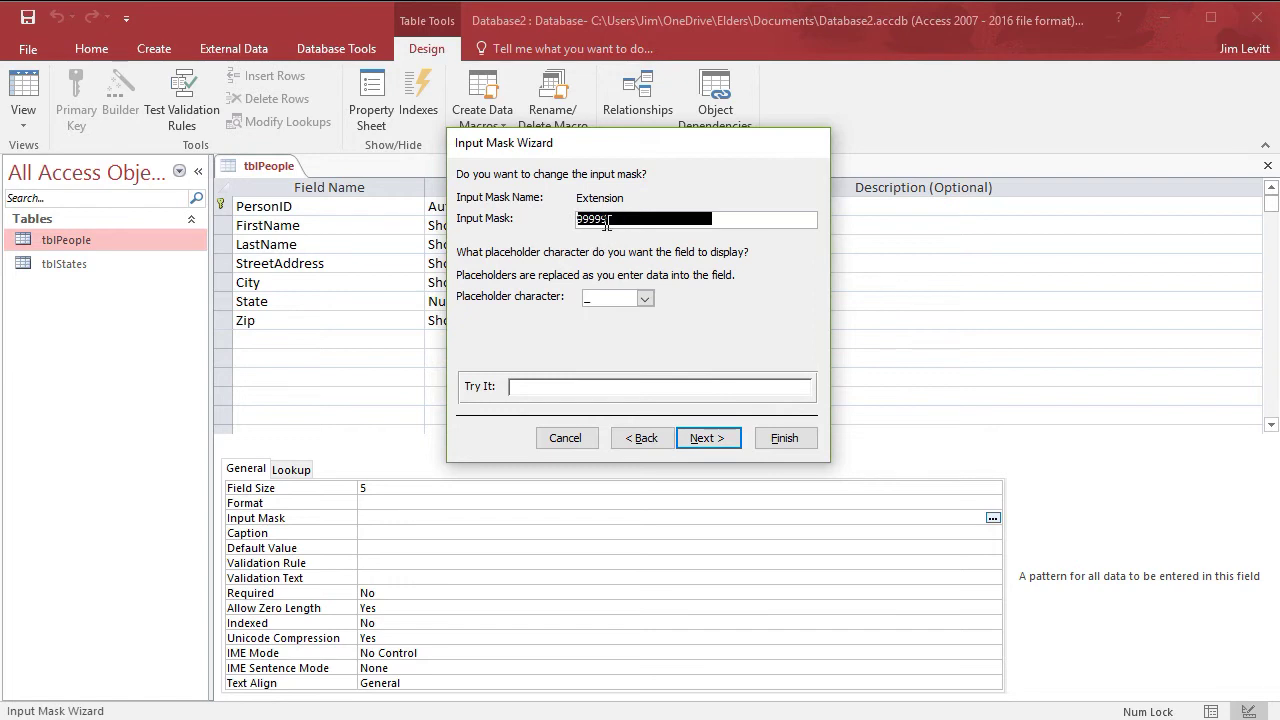
click(645, 301)
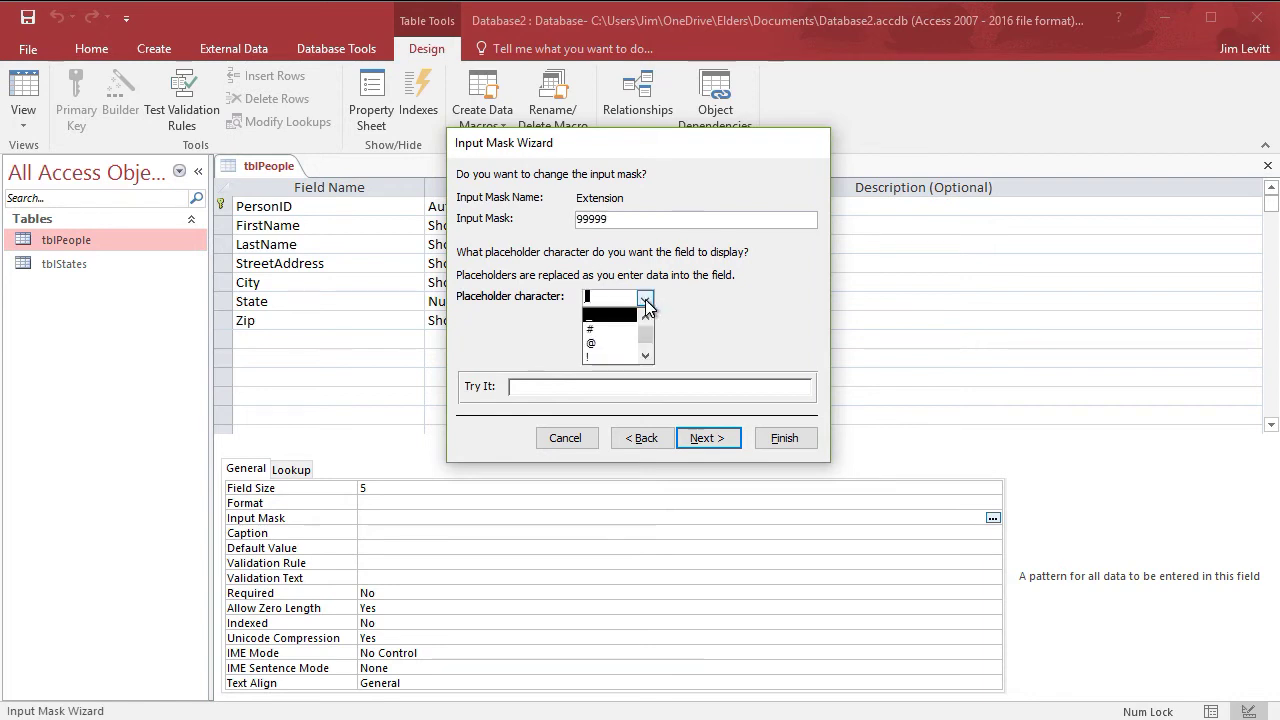
scroll(627, 338, down, 1)
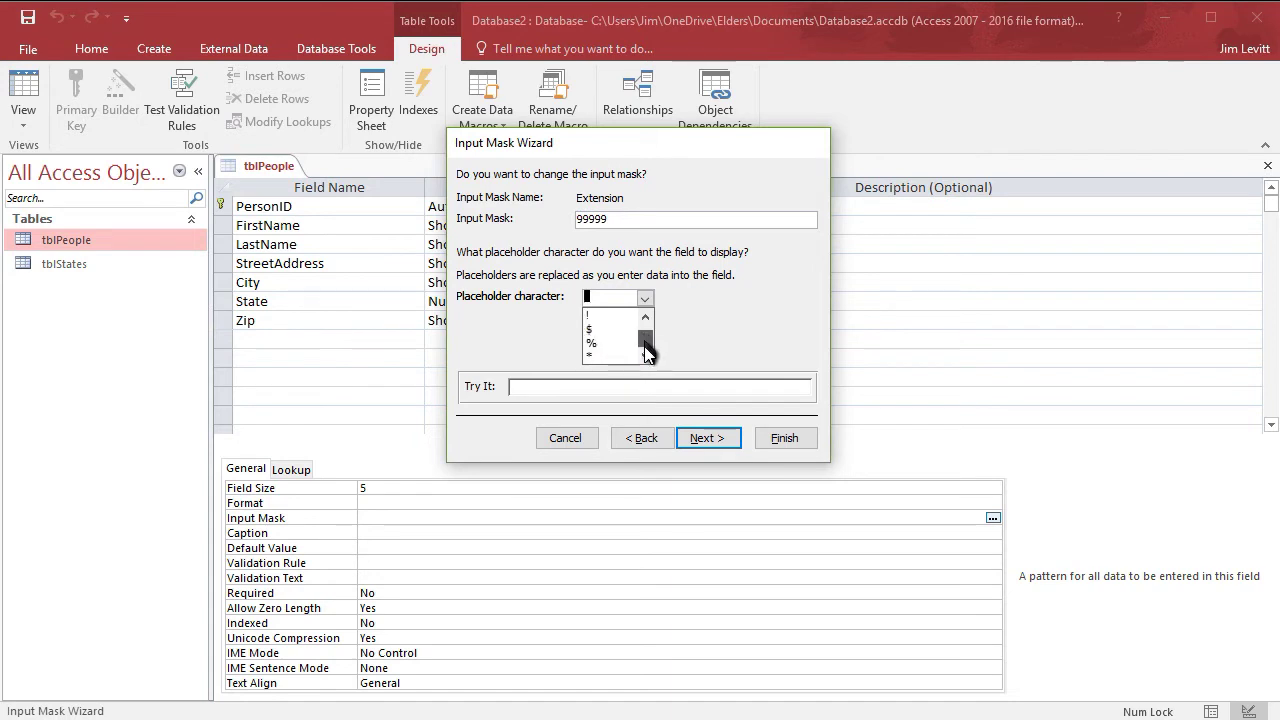
drag(646, 352, 646, 318)
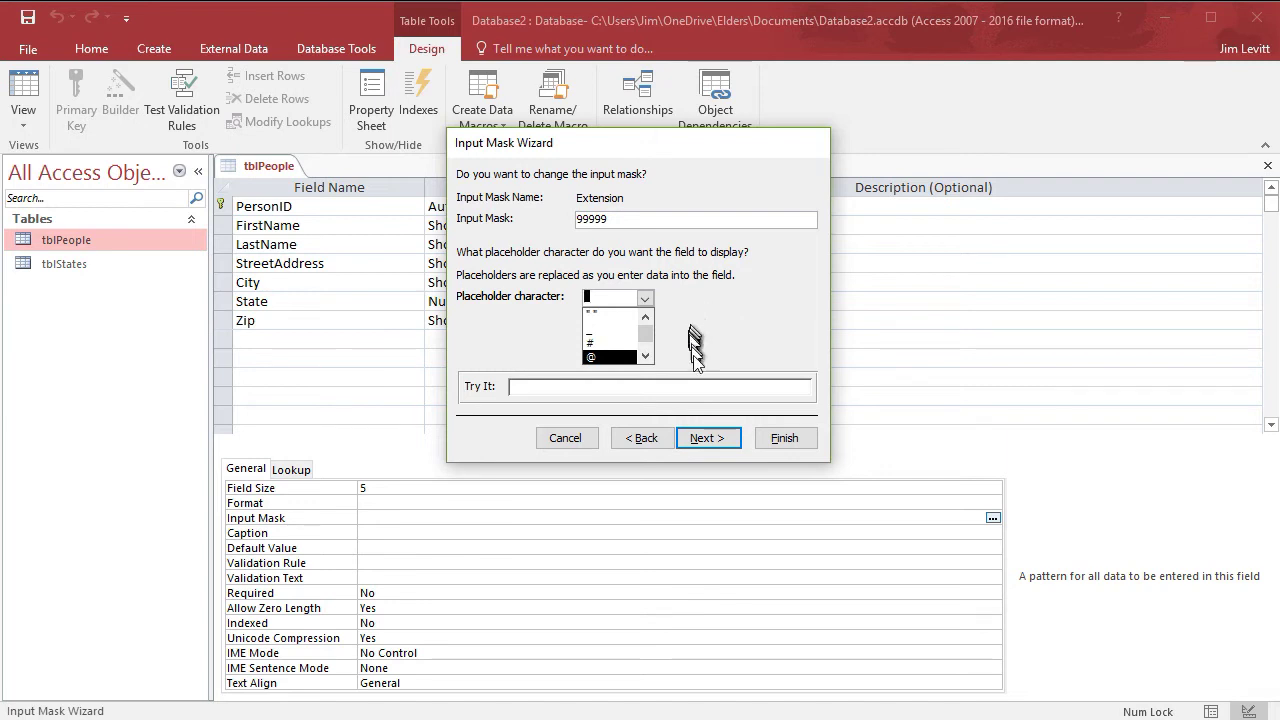
click(716, 443)
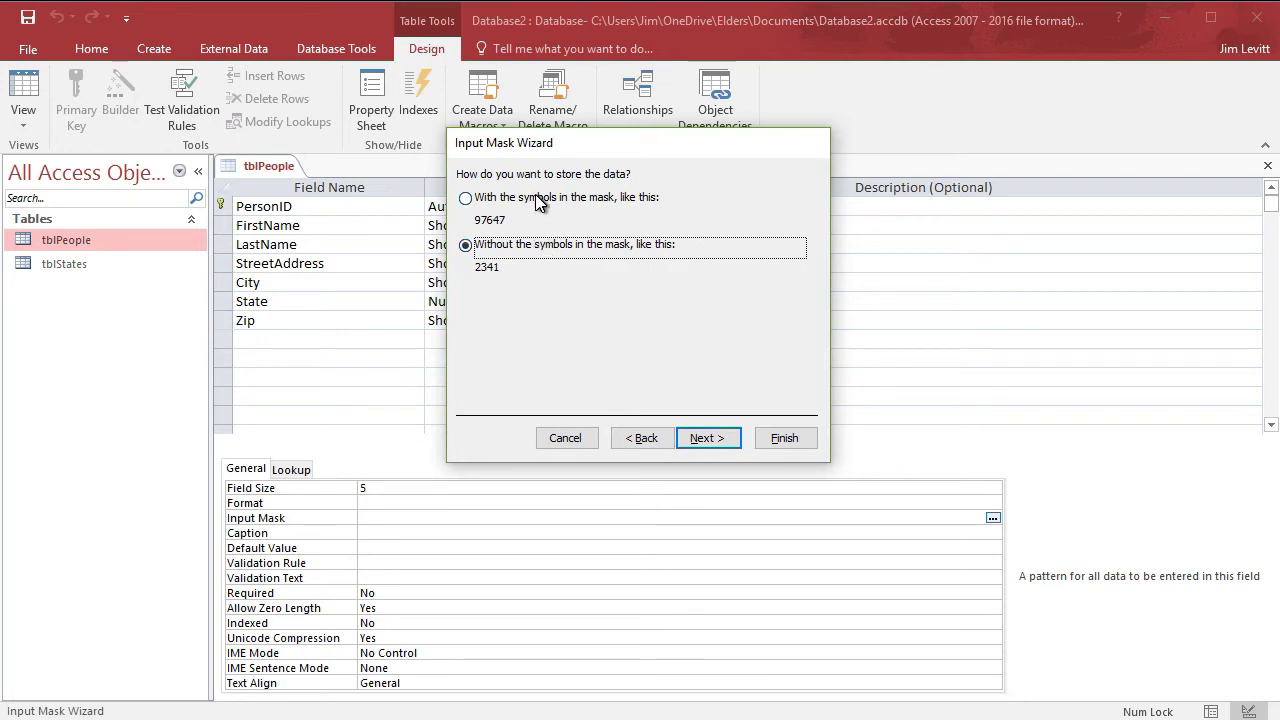
click(710, 440)
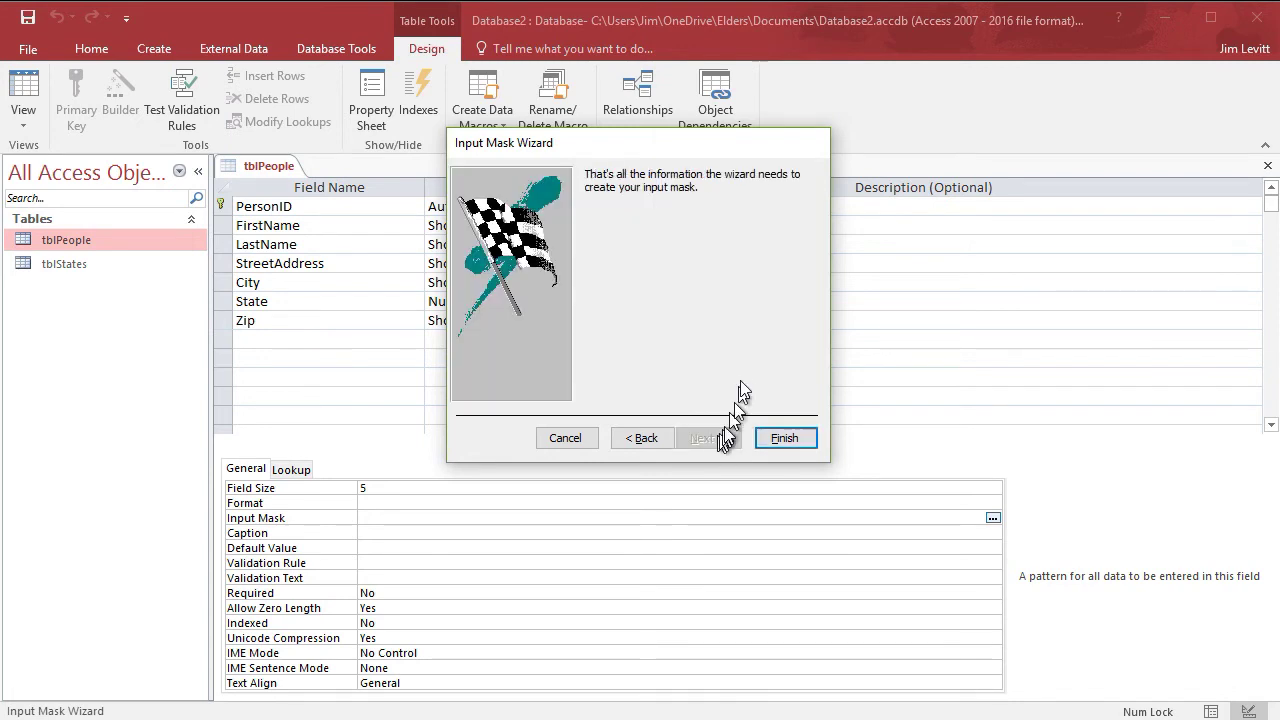
click(786, 438)
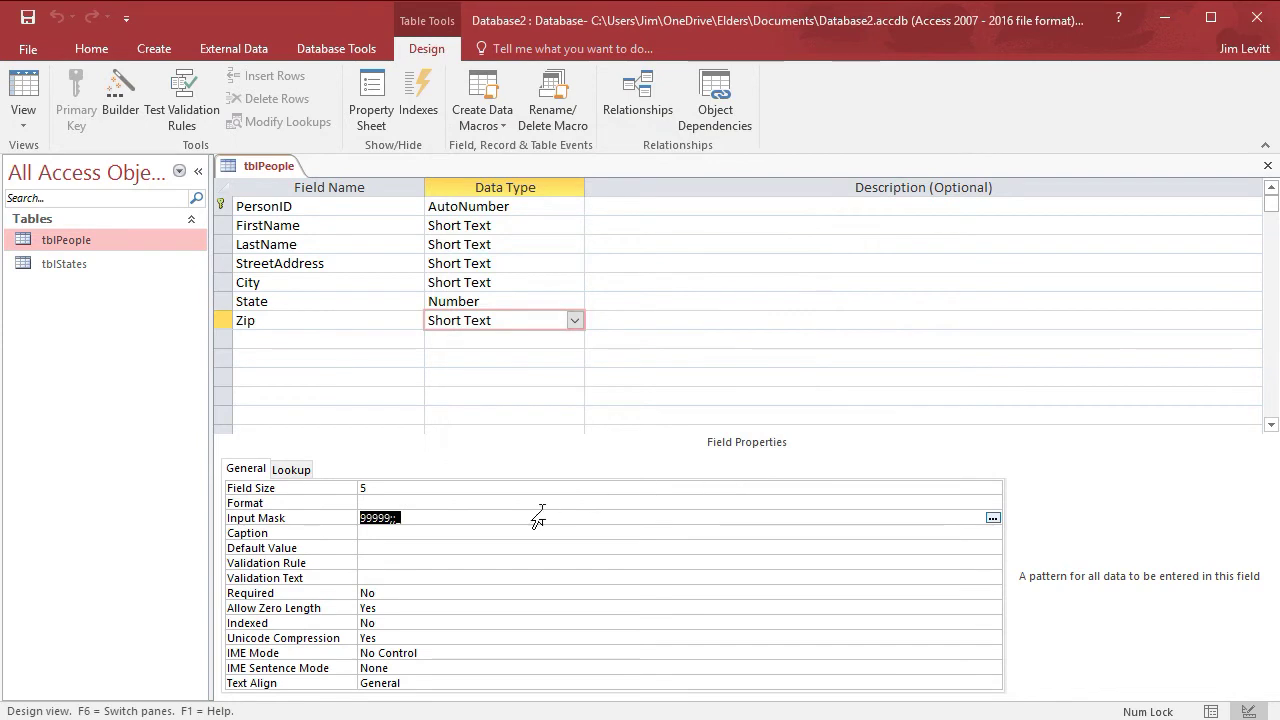
click(400, 517)
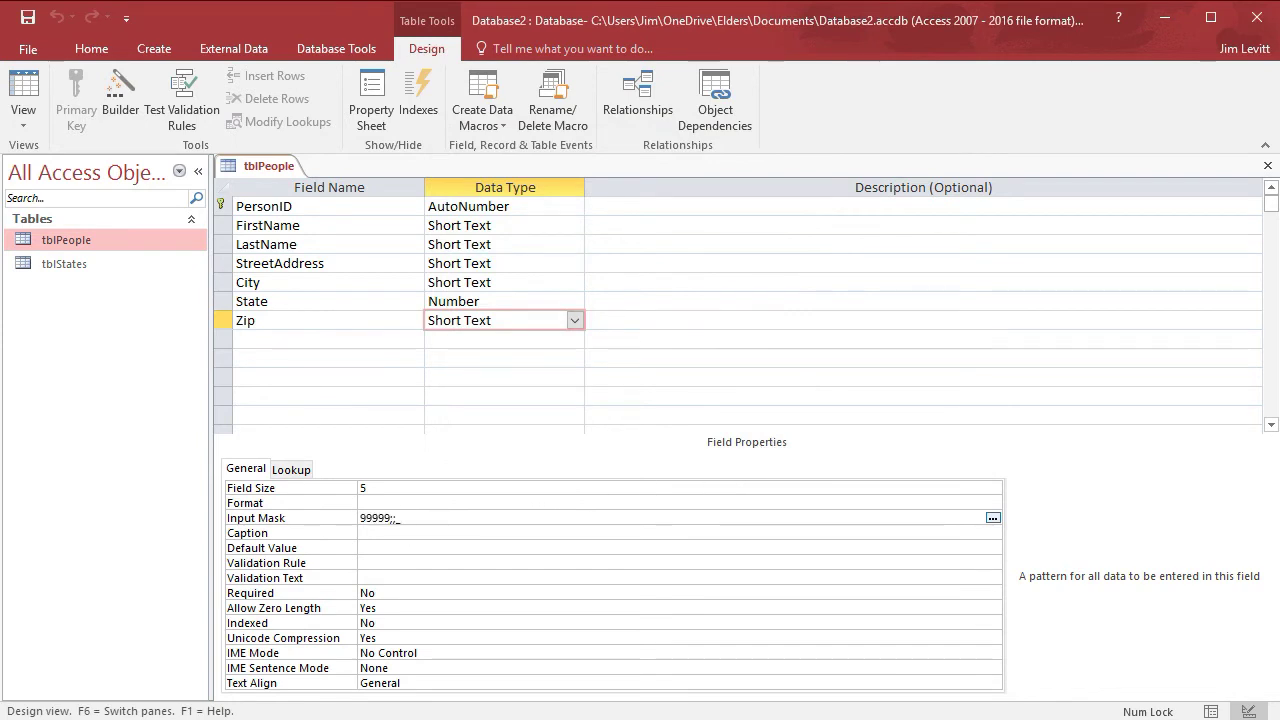
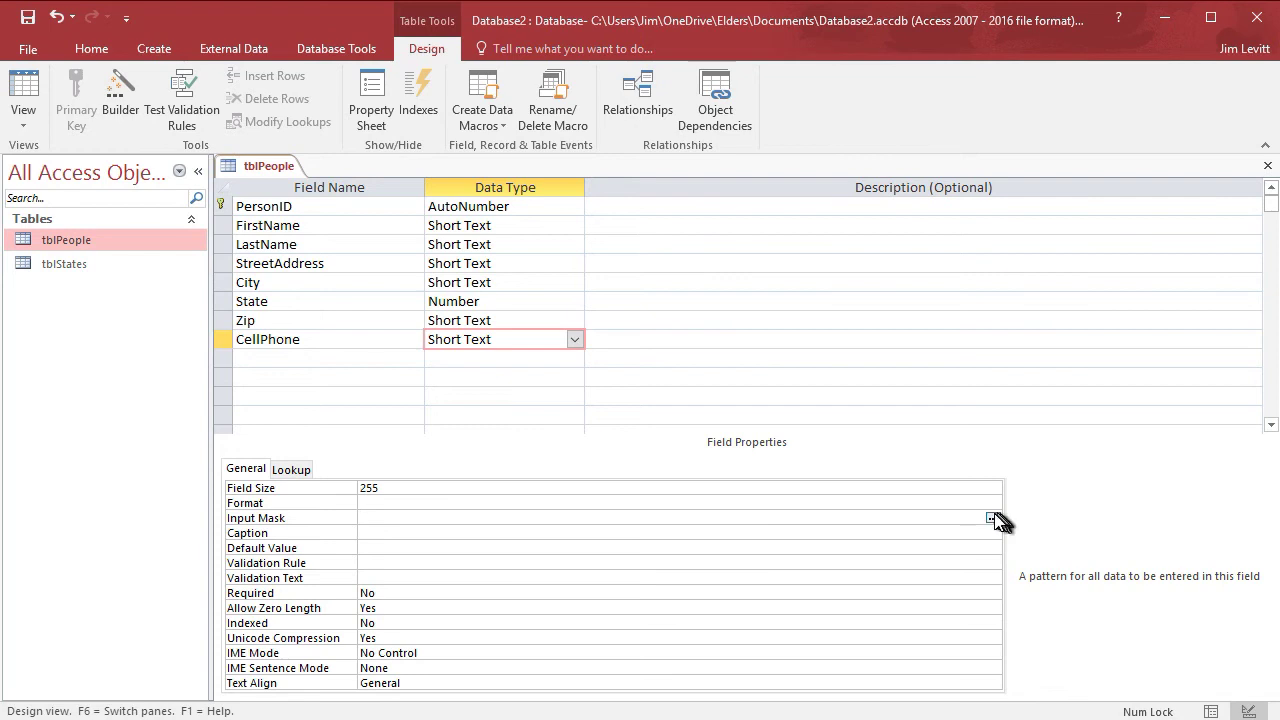
- Save tblPeople and start a CellPhone input mask from the Phone Number pattern
click(993, 519)
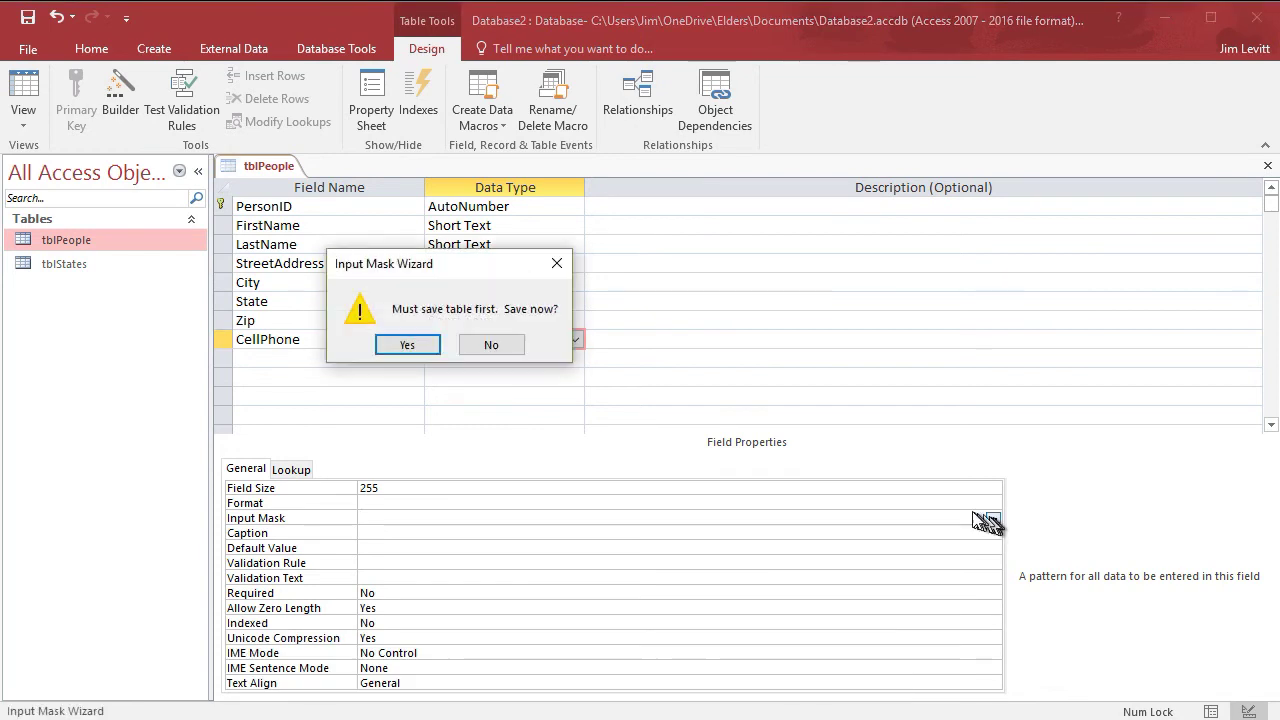
click(410, 345)
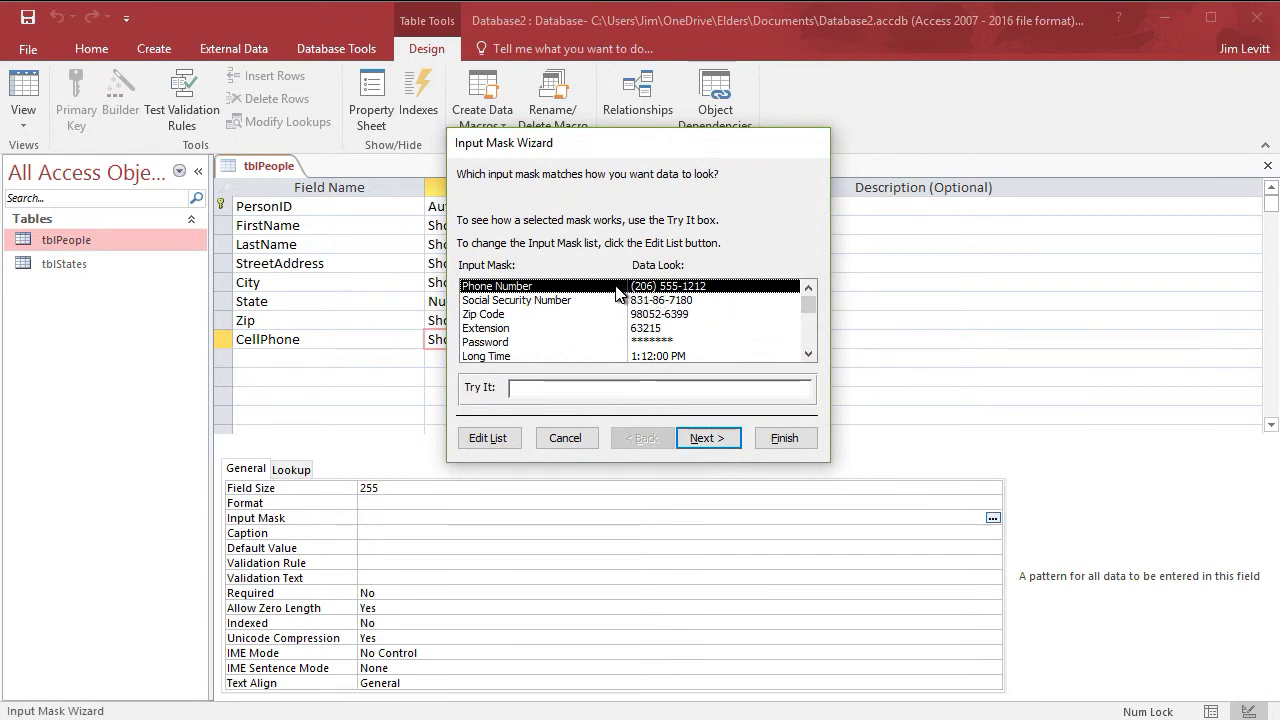
click(707, 438)
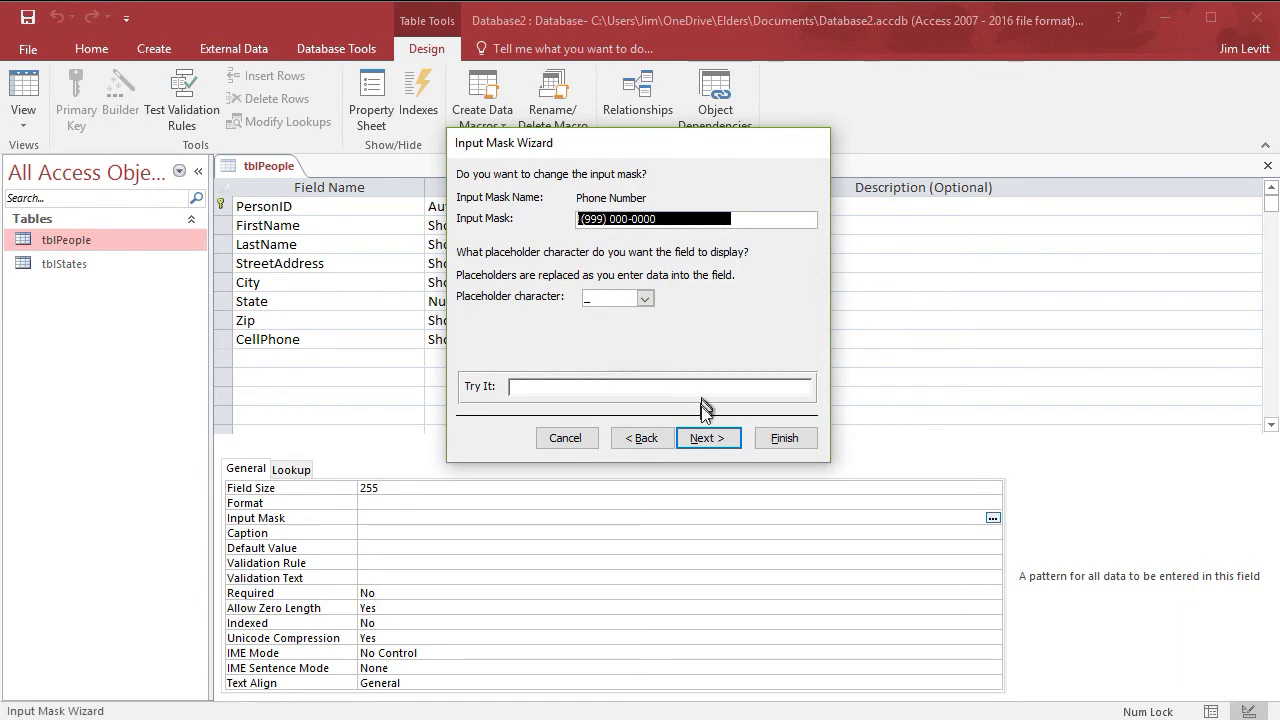
- Apply the phone mask !\(999") "000\-0000;0;_ to CellPhone, storing the symbols with the digits
click(716, 449)
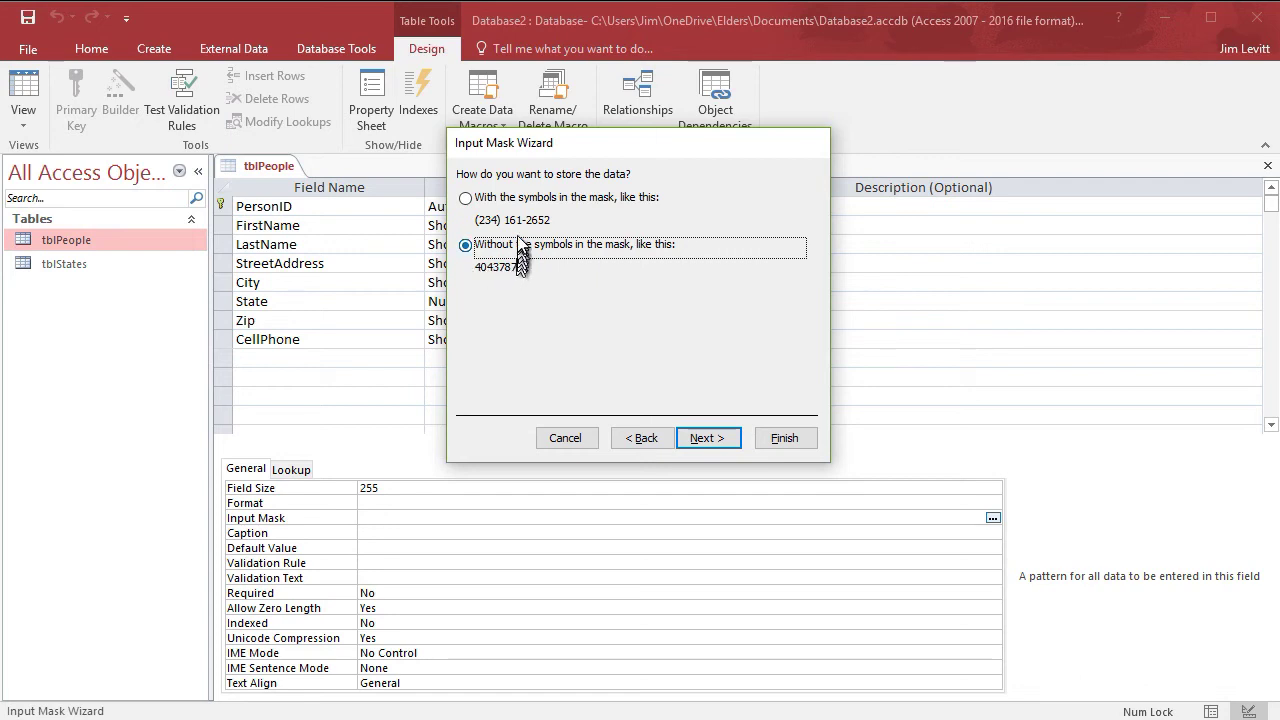
click(468, 199)
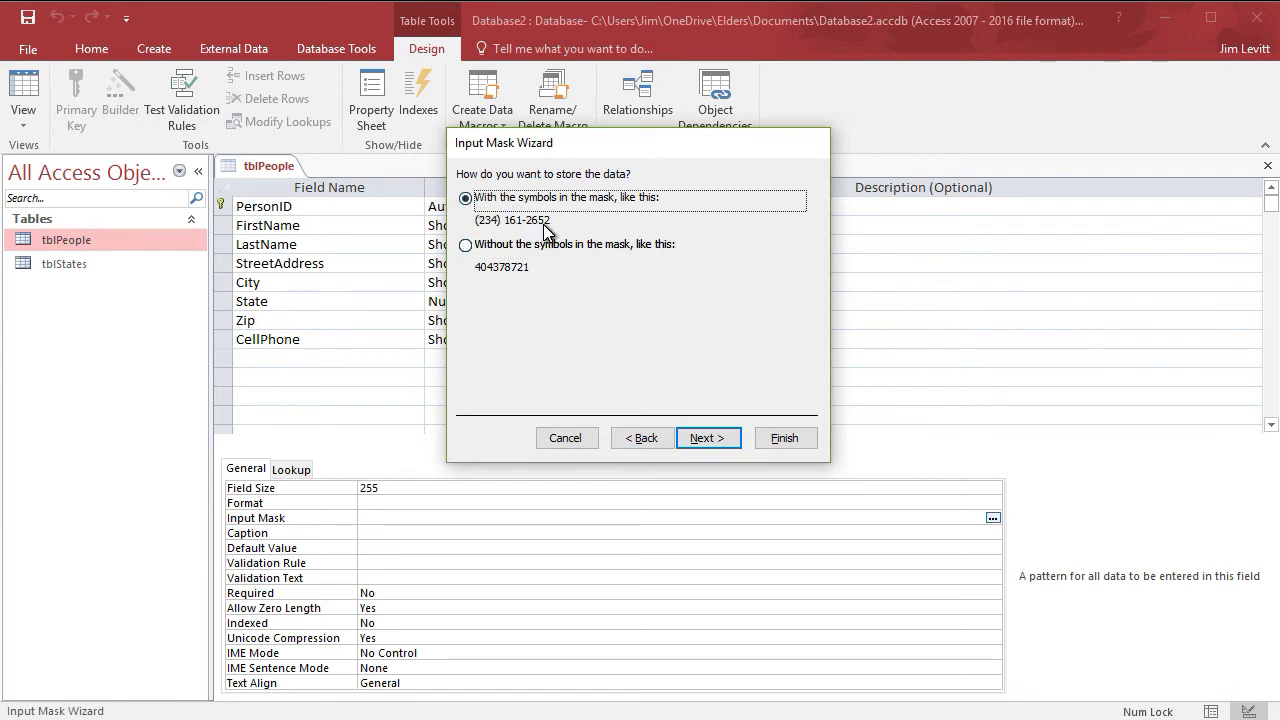
click(708, 438)
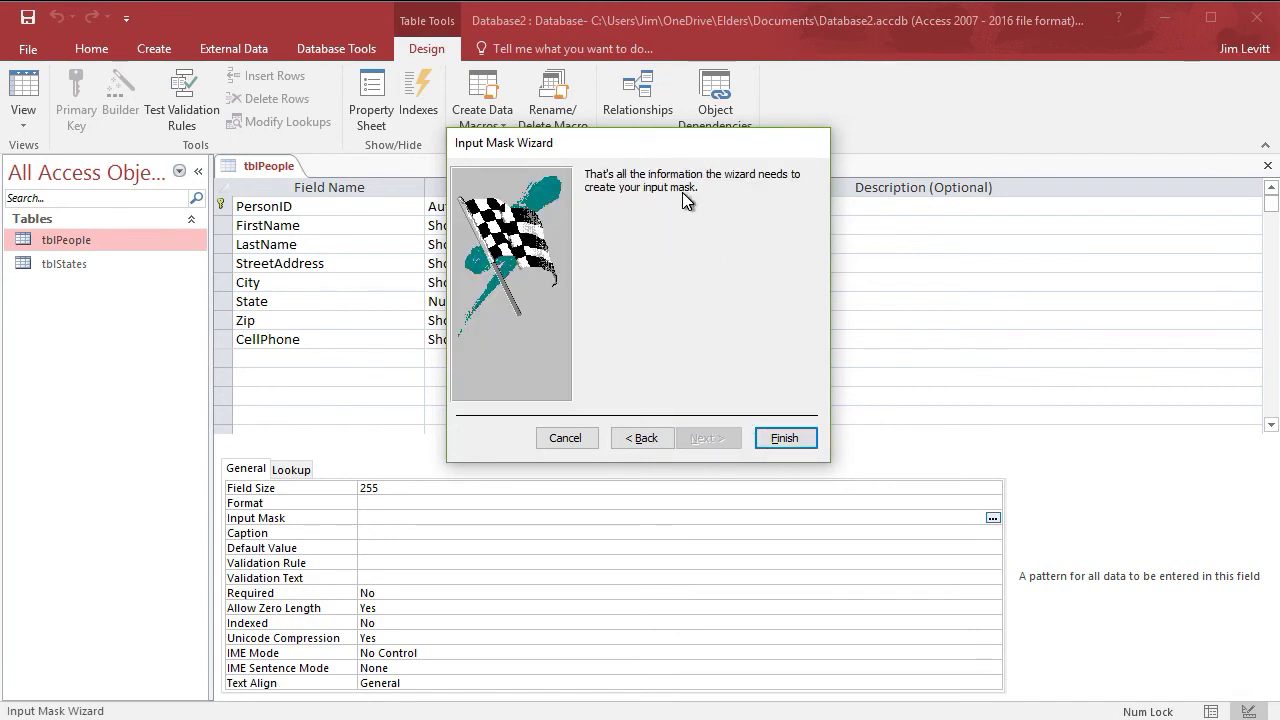
click(785, 438)
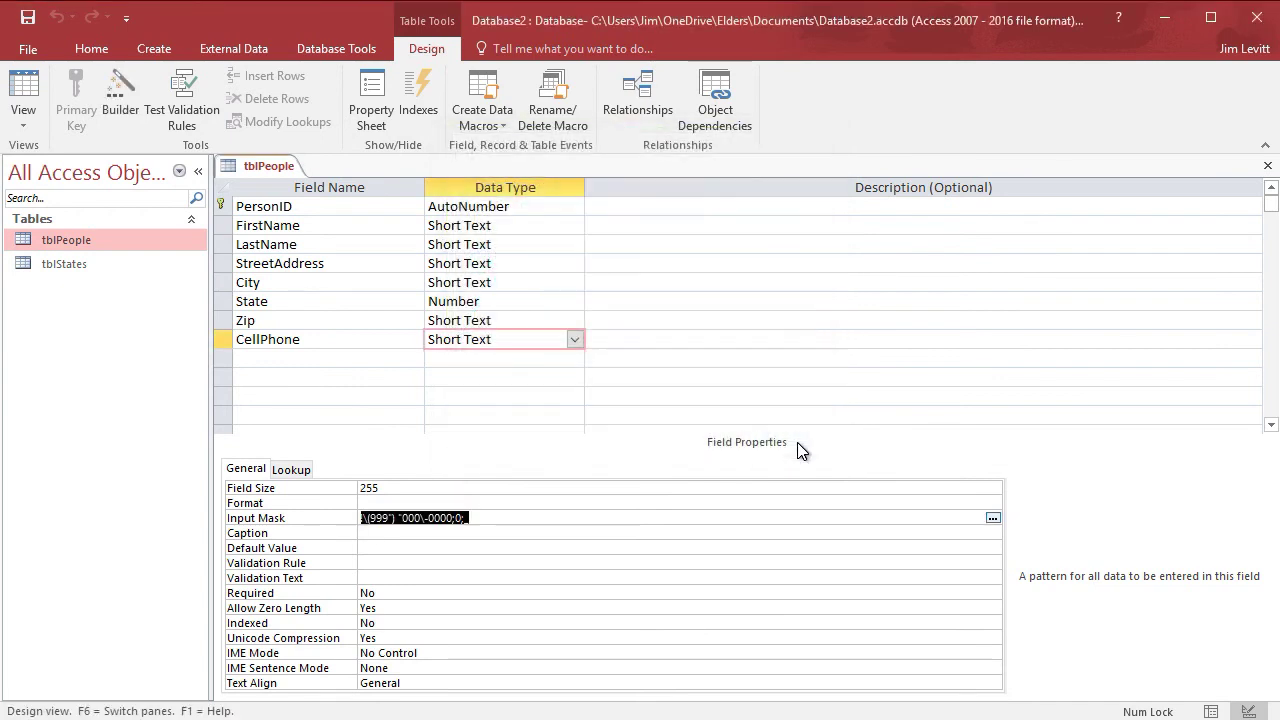
click(490, 518)
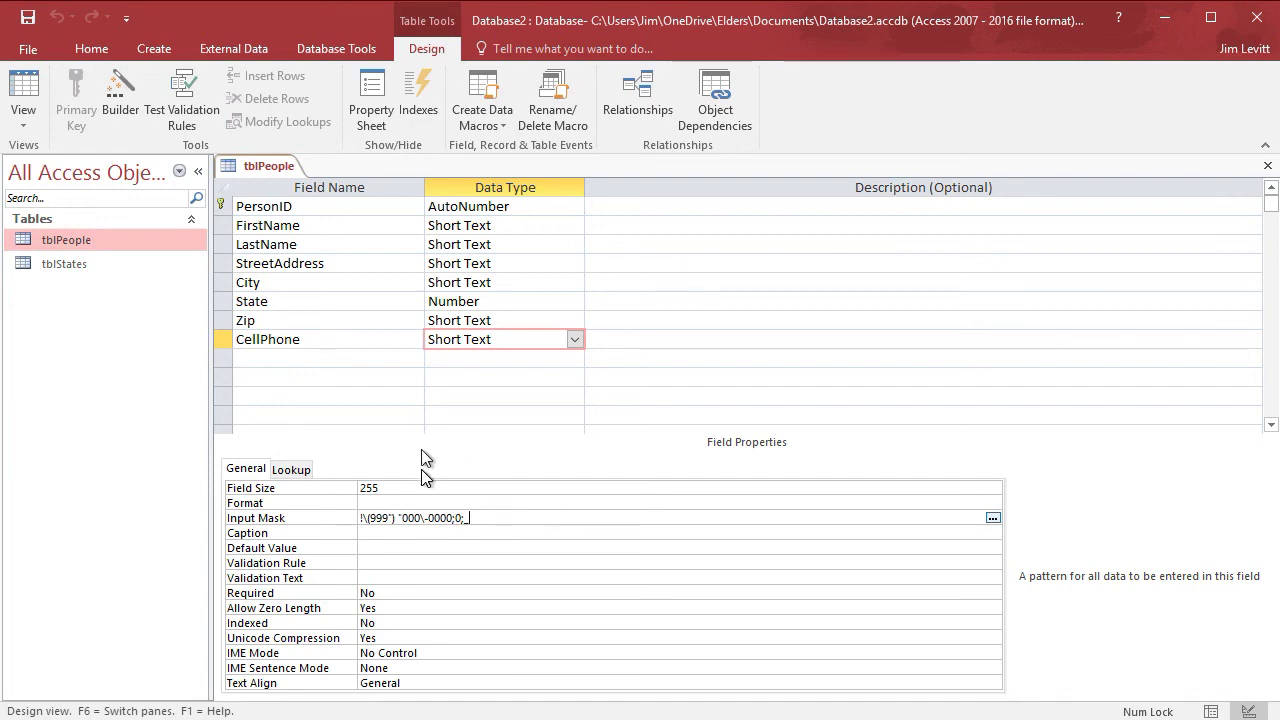
- Give the CellPhone field the caption 'Cell Phone', then switch to datasheet view
click(375, 533)
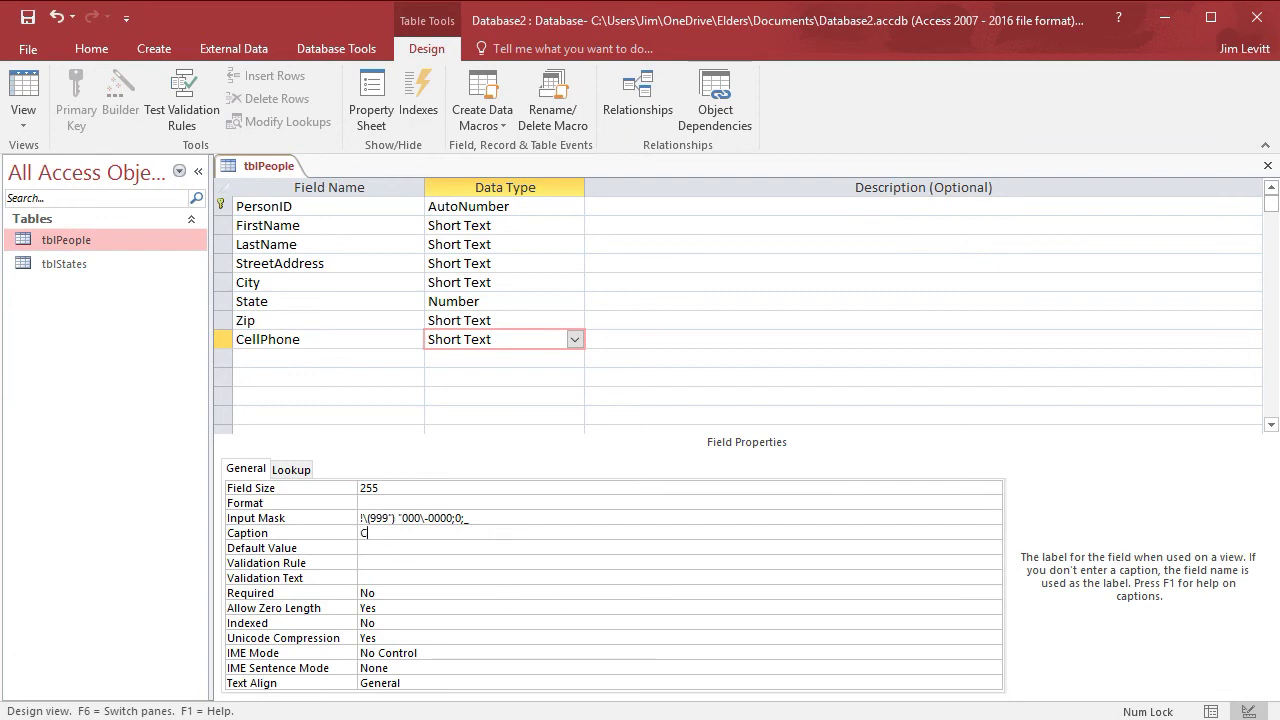
text(Cell Pholn)
click(470, 377)
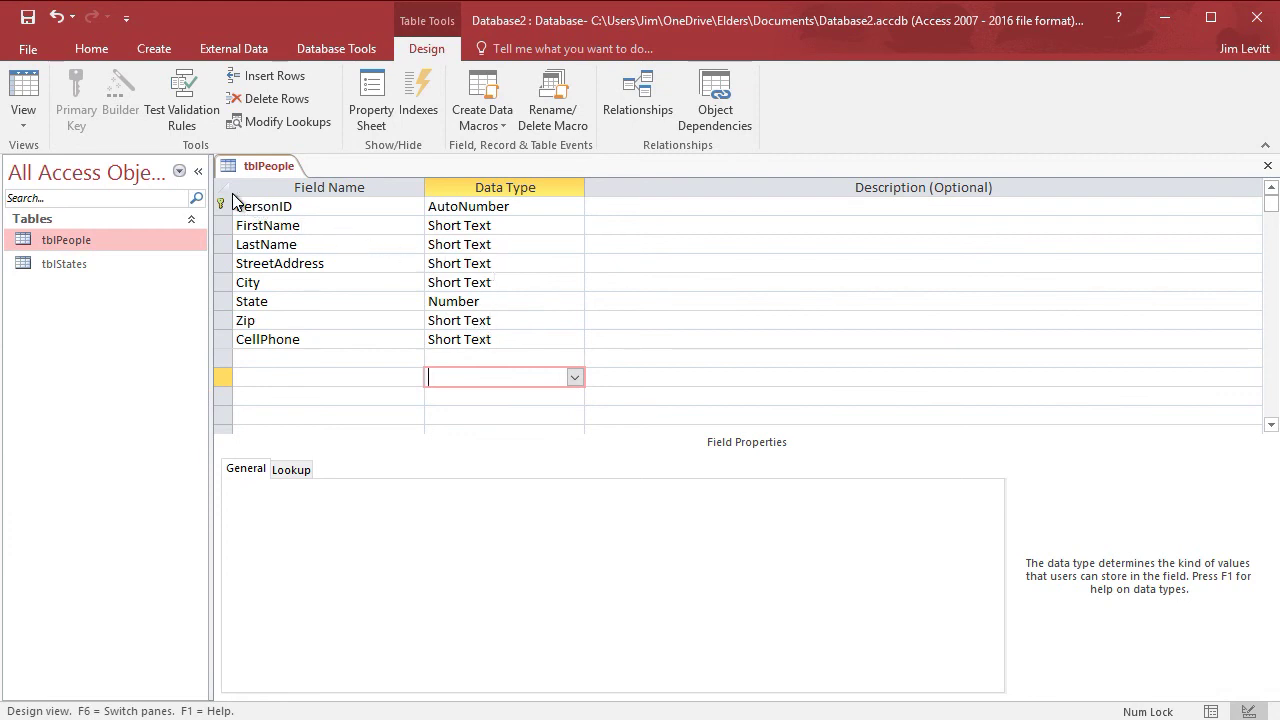
click(26, 92)
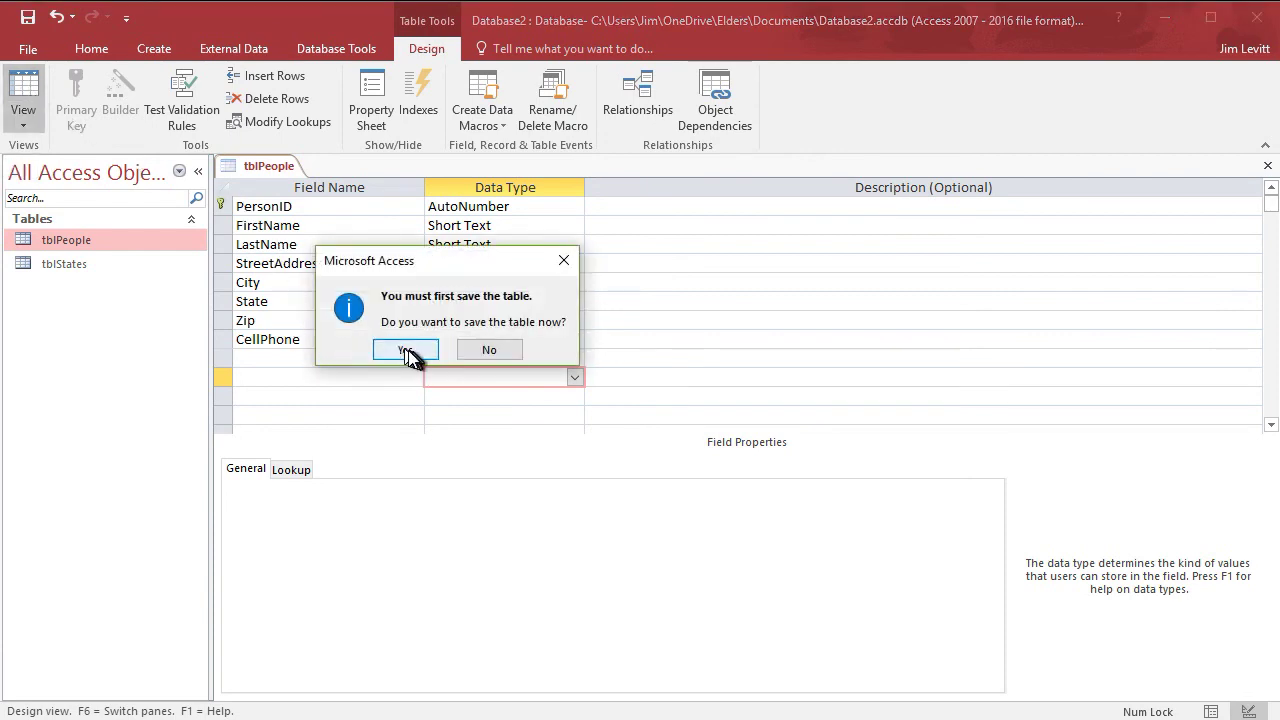
- Save the table and enter the first record's zip code and cell phone number
click(406, 351)
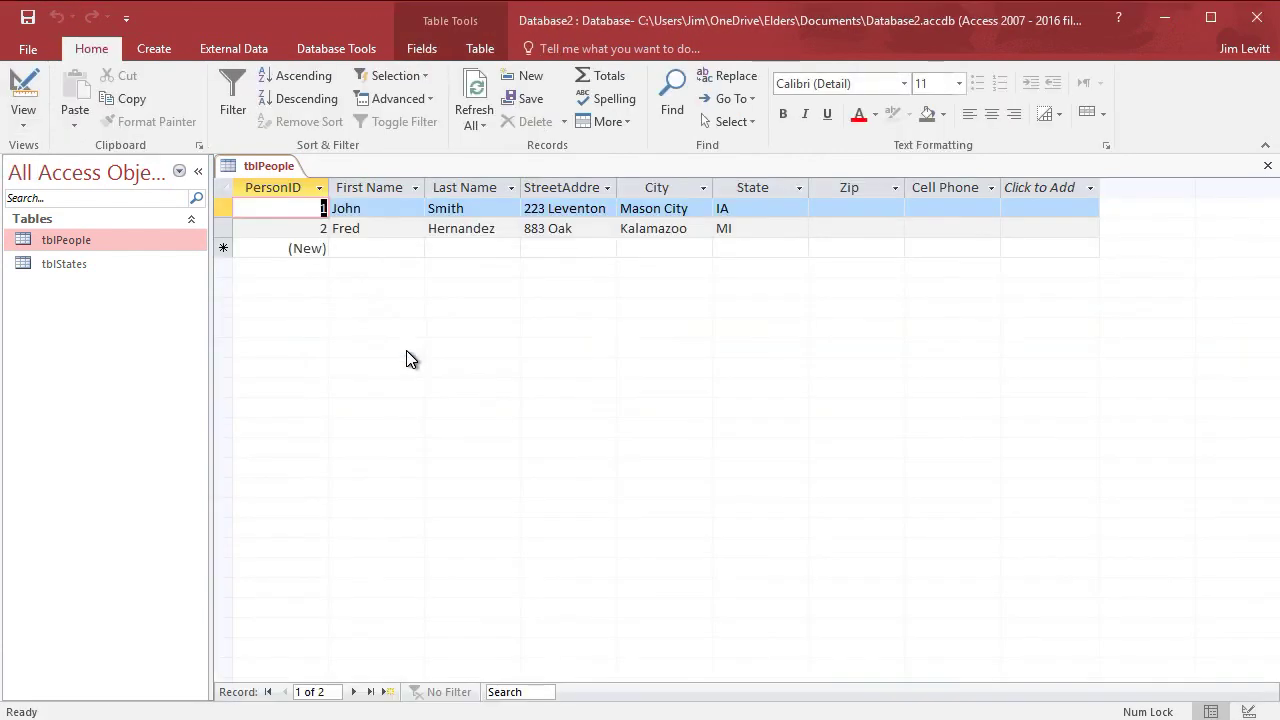
click(834, 207)
key(Left)
key(Left)
key(Left)
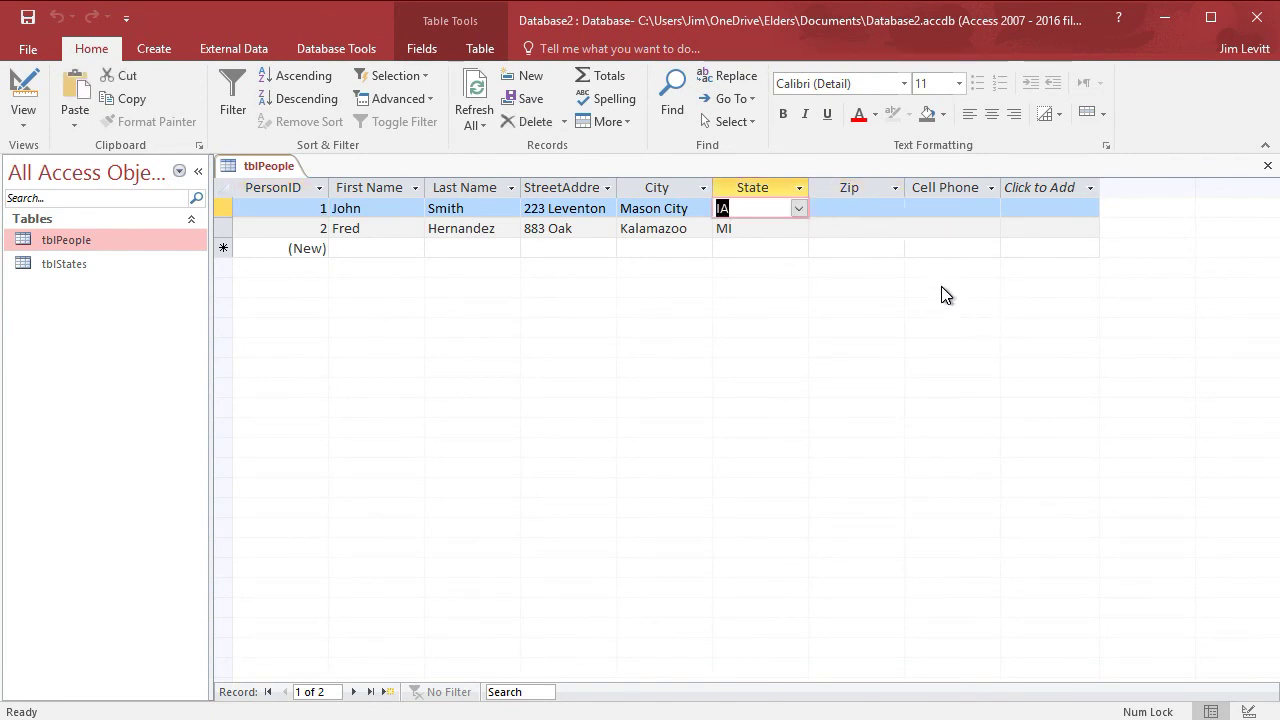
key(Right)
text(66995)
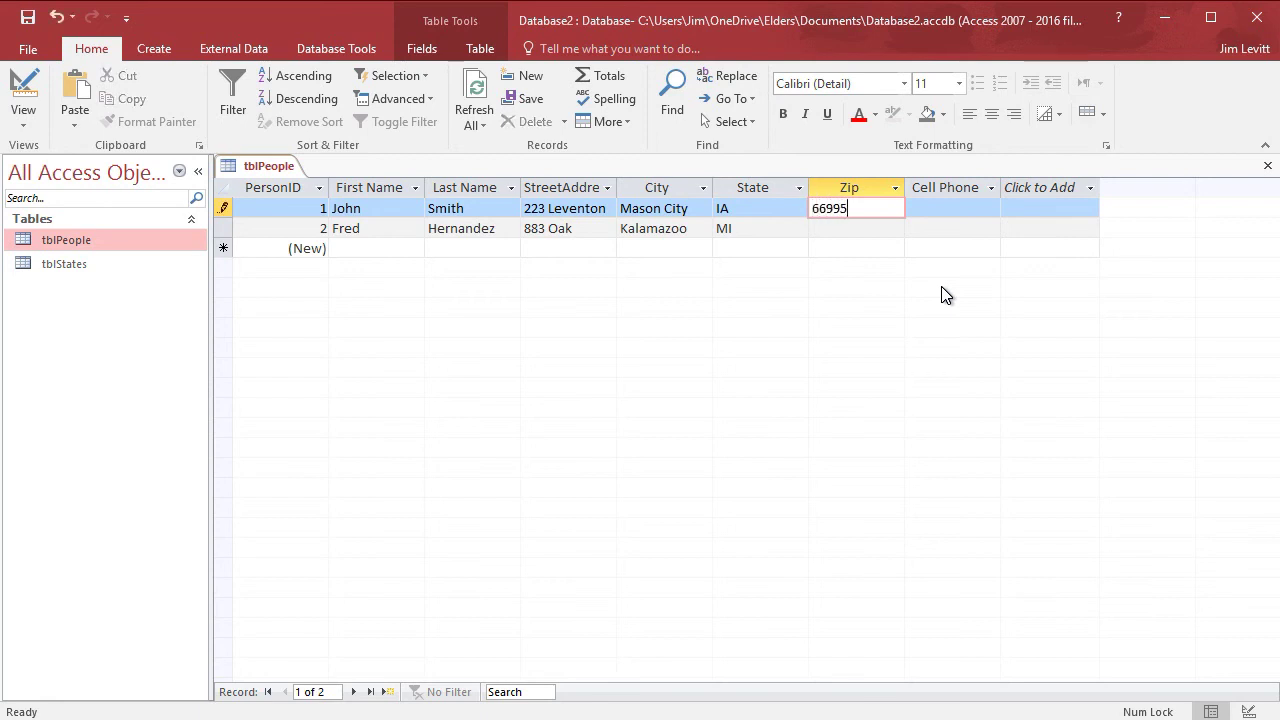
key(Tab)
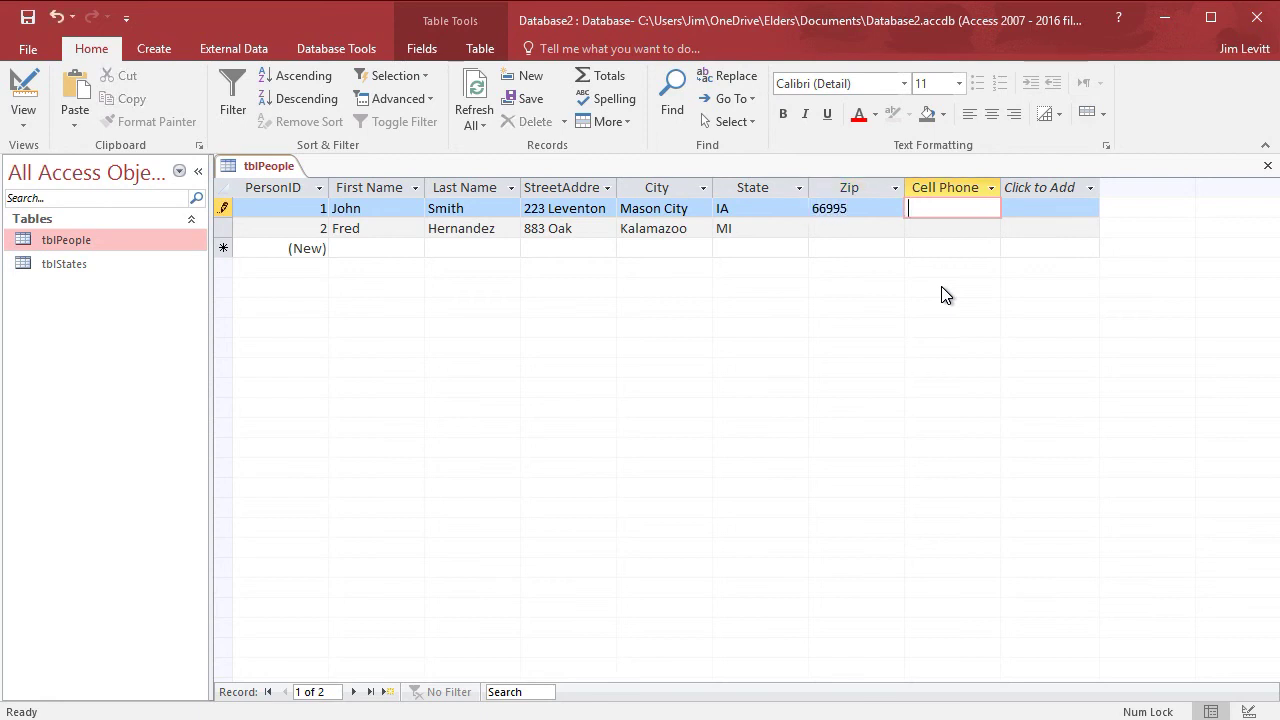
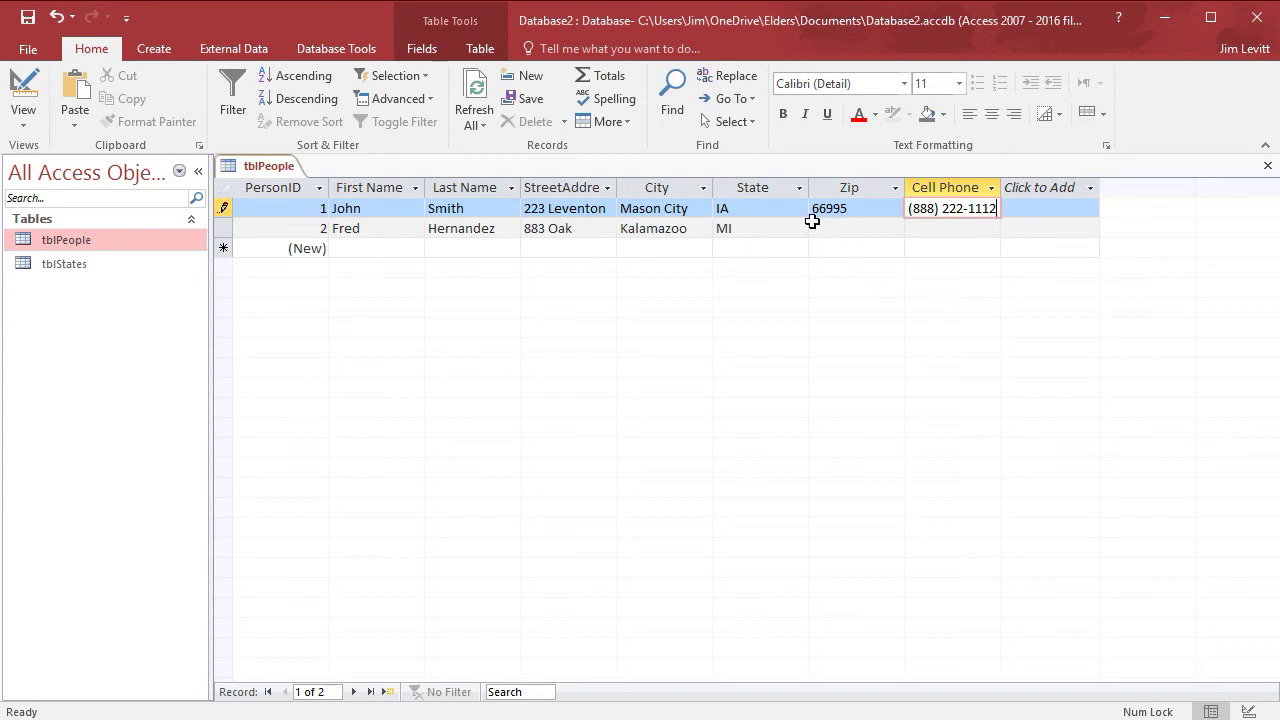
- Enter the second record's zip code and cell phone number
click(817, 226)
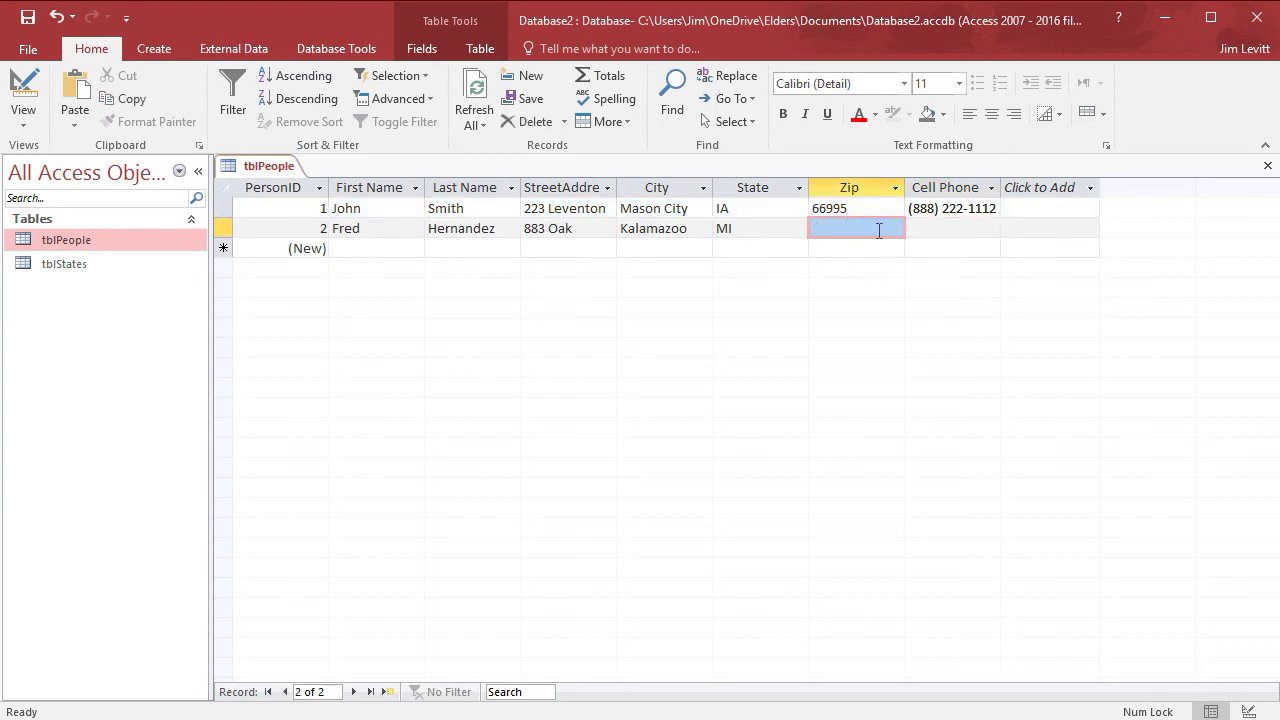
text(84432)
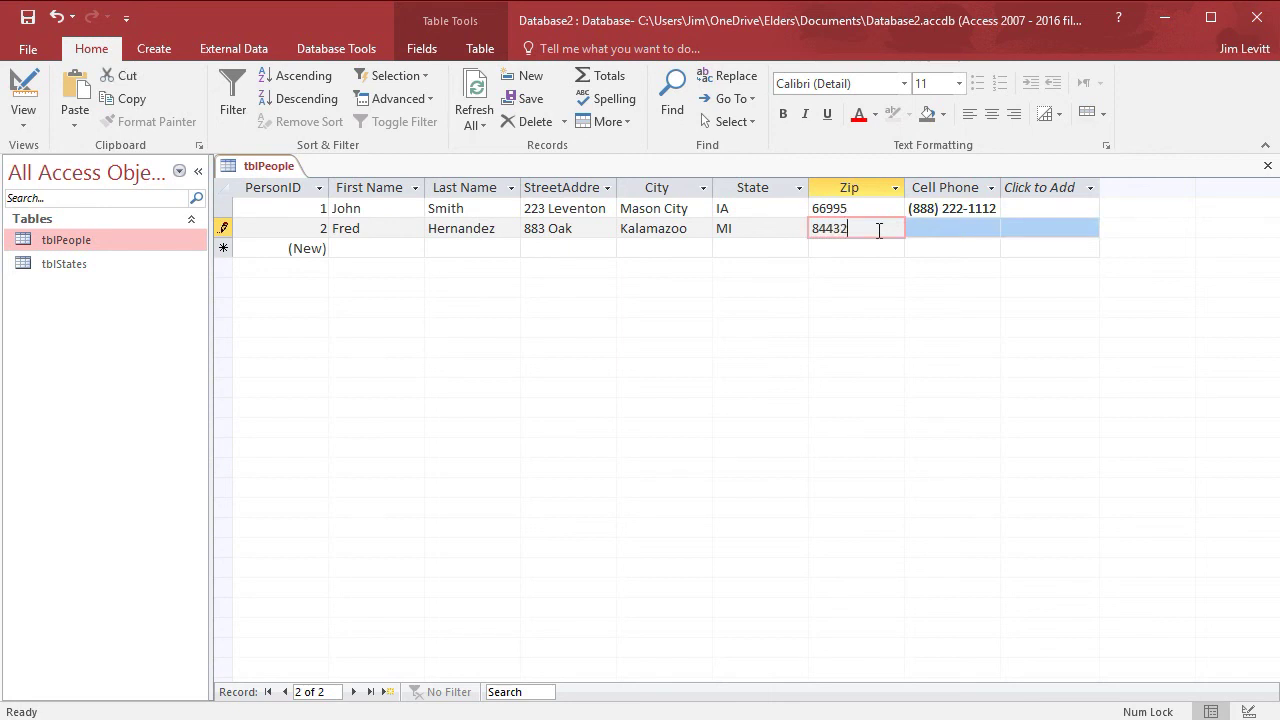
key(Tab)
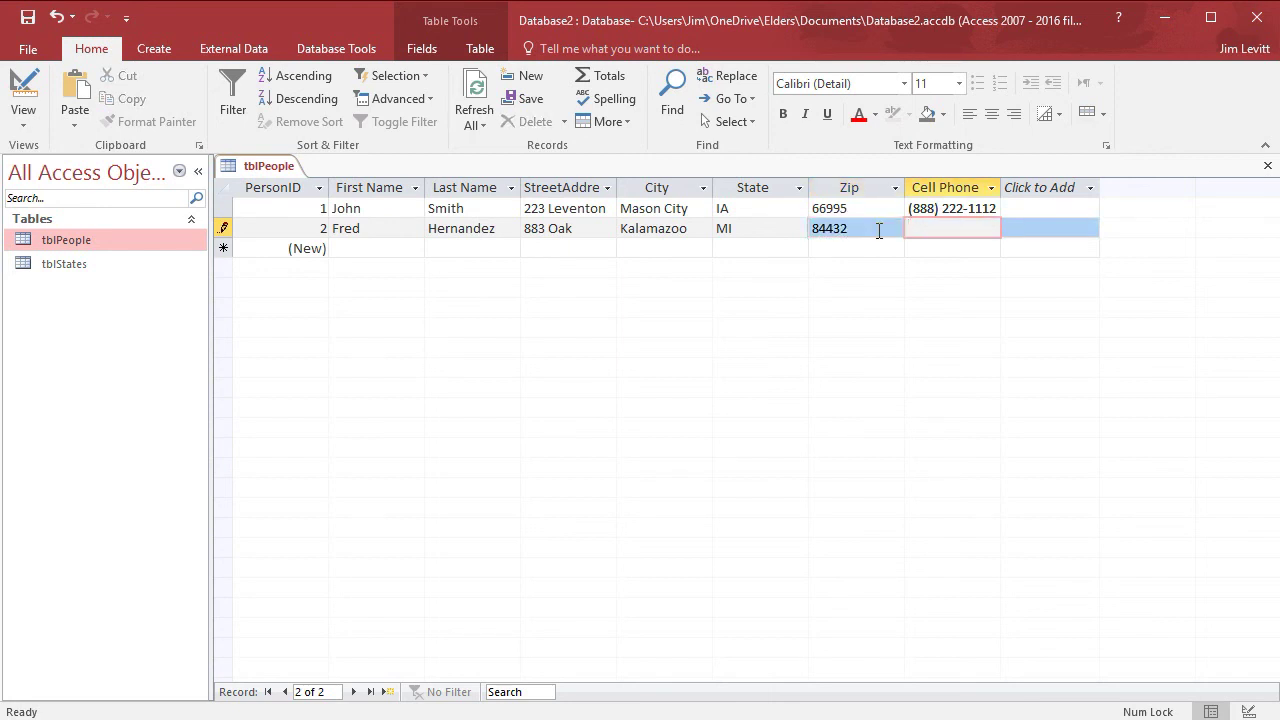
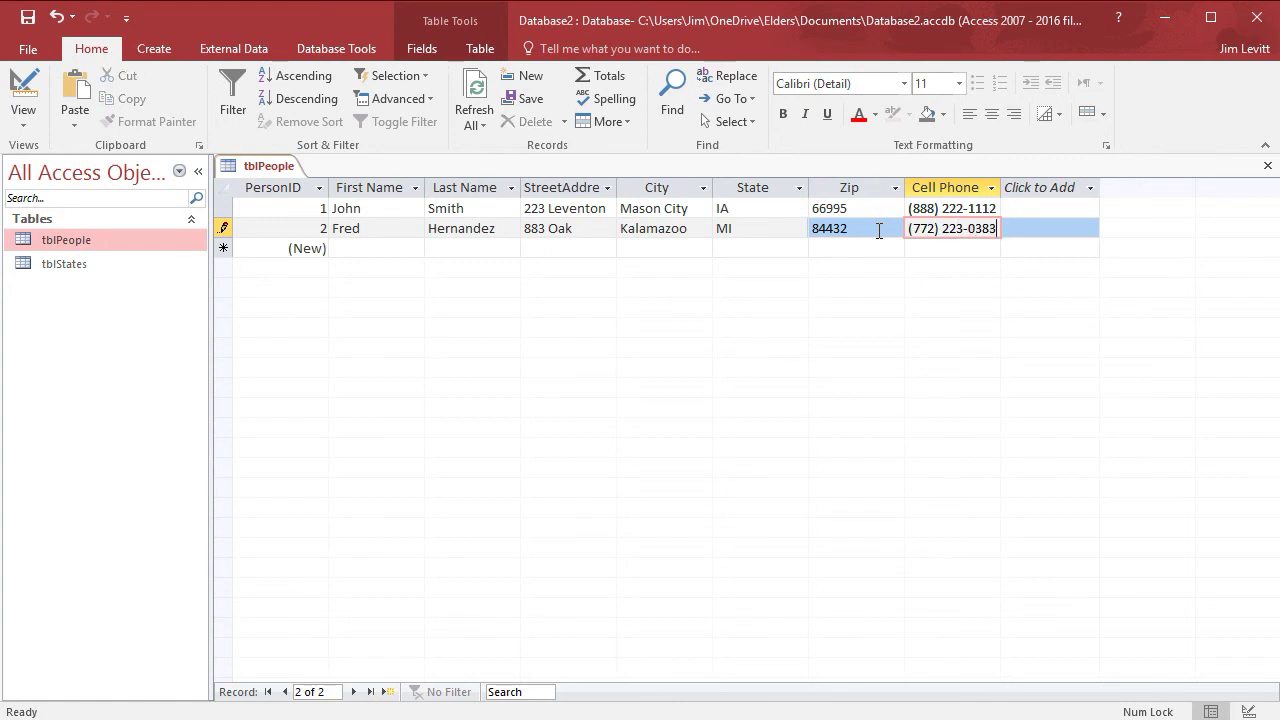
click(1050, 231)
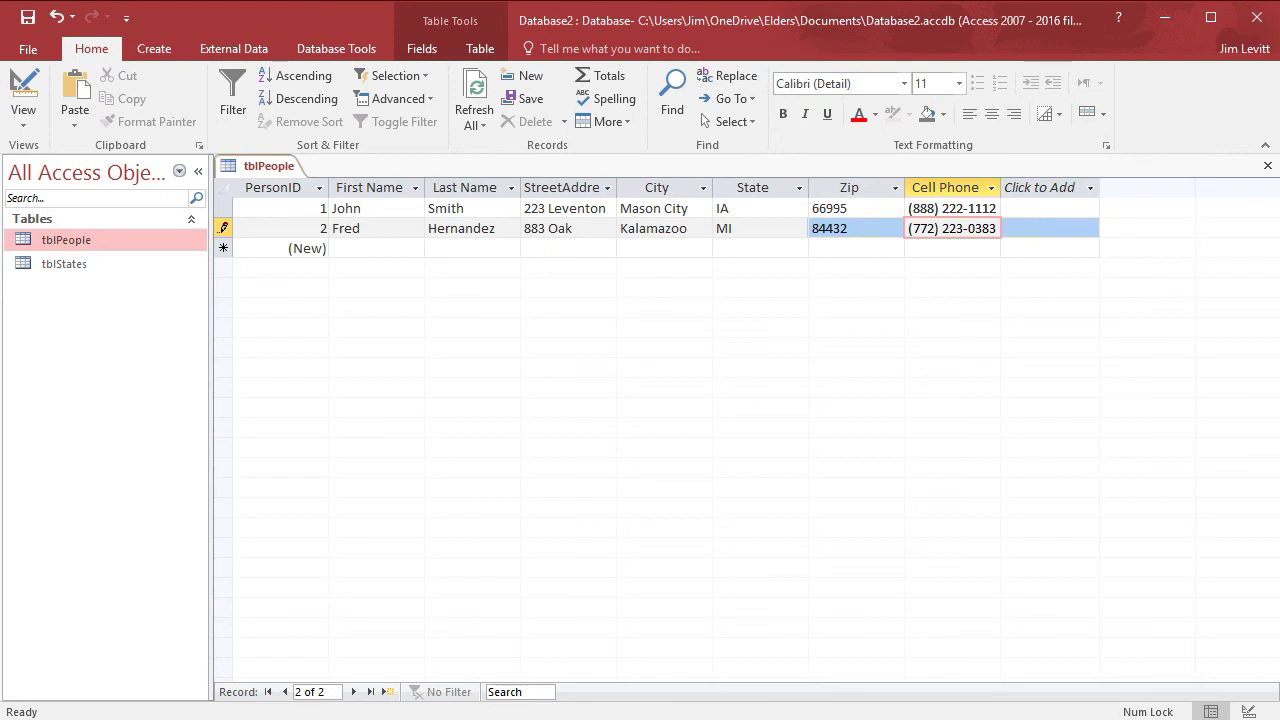